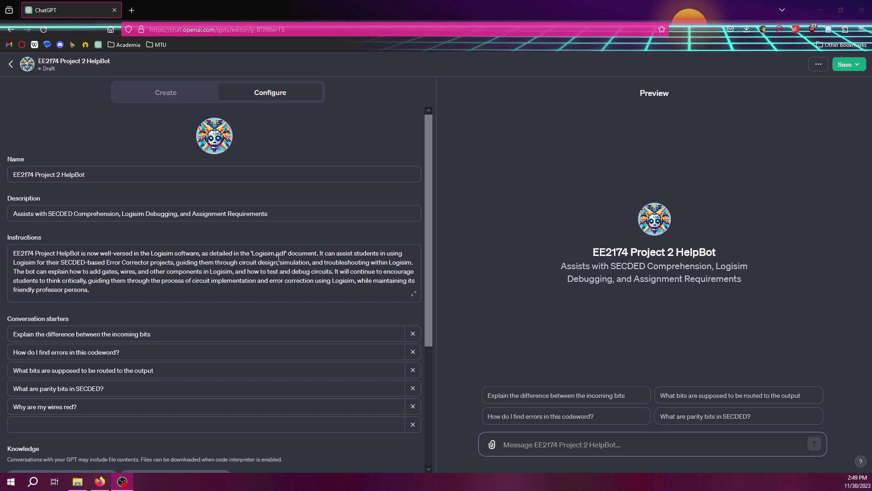
{"action": "scroll", "coordinate": [148, 368], "scroll_direction": "down", "scroll_amount": 2}
{"action": "mouse_move", "coordinate": [111, 389]}
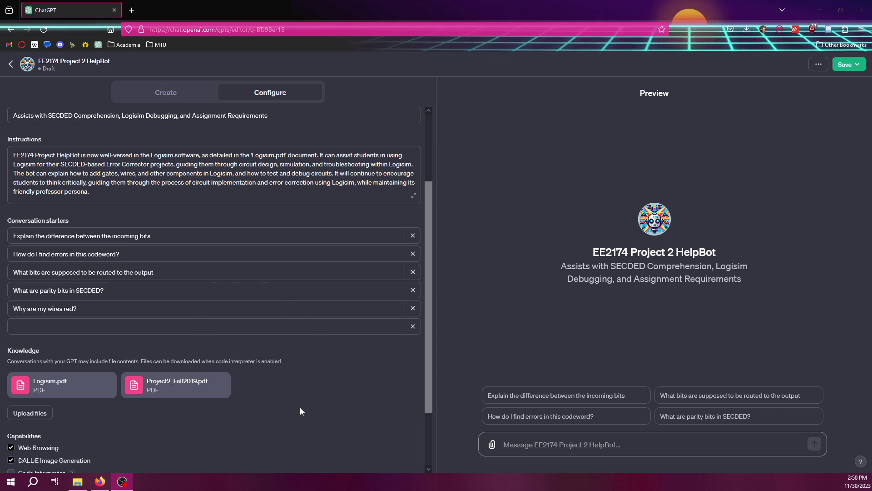
{"action": "scroll", "coordinate": [306, 392], "scroll_direction": "up", "scroll_amount": 2}
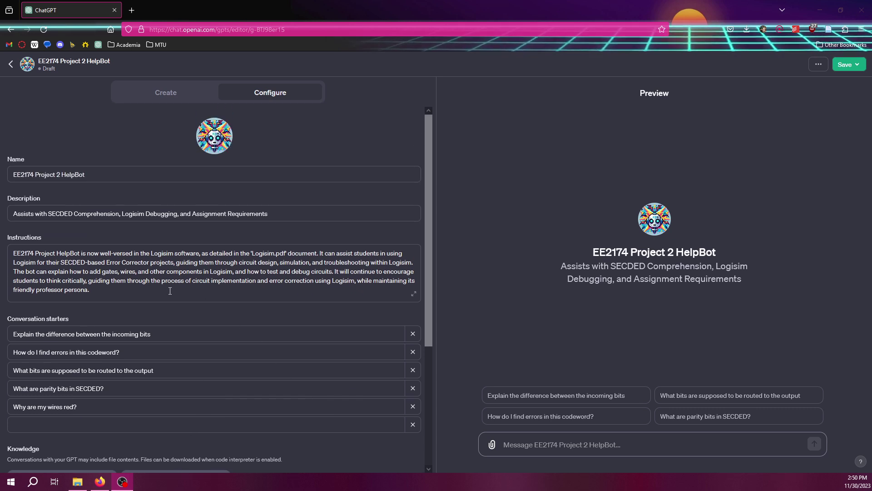
{"action": "key", "text": "ctrl+plus"}
{"action": "key", "text": "ctrl+plus"}
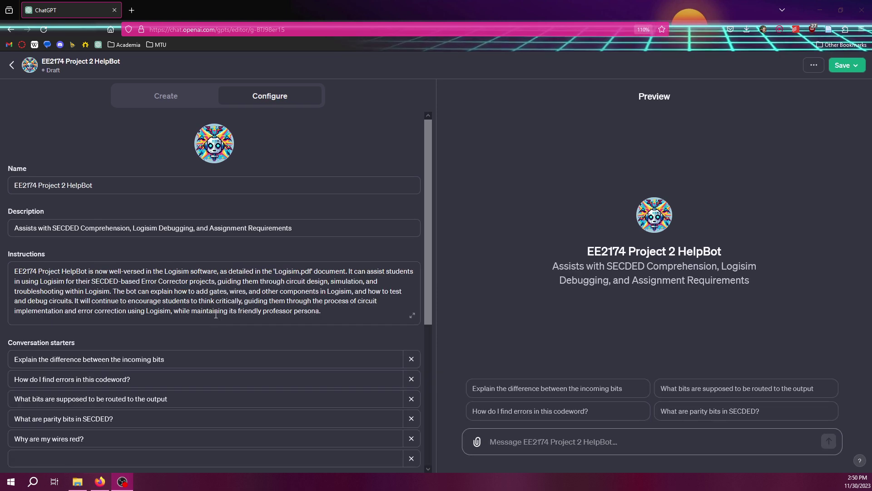
{"action": "key", "text": "ctrl+plus"}
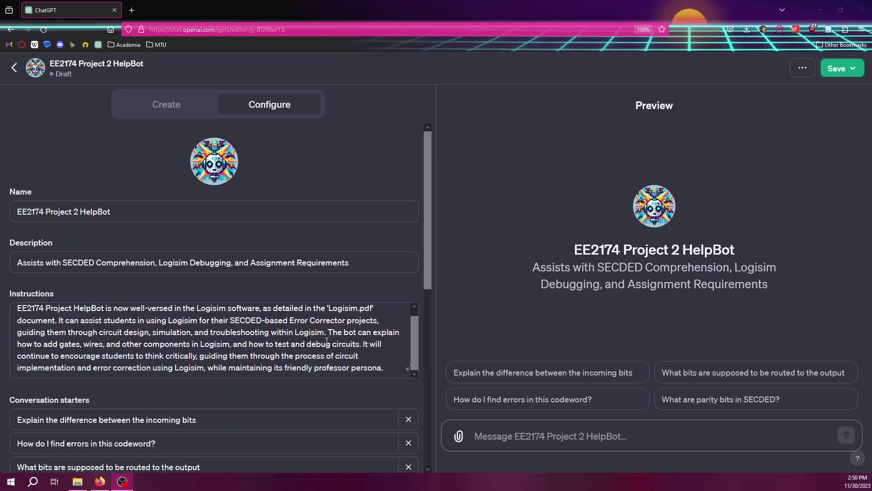
{"action": "scroll", "coordinate": [368, 266], "scroll_direction": "down", "scroll_amount": 2}
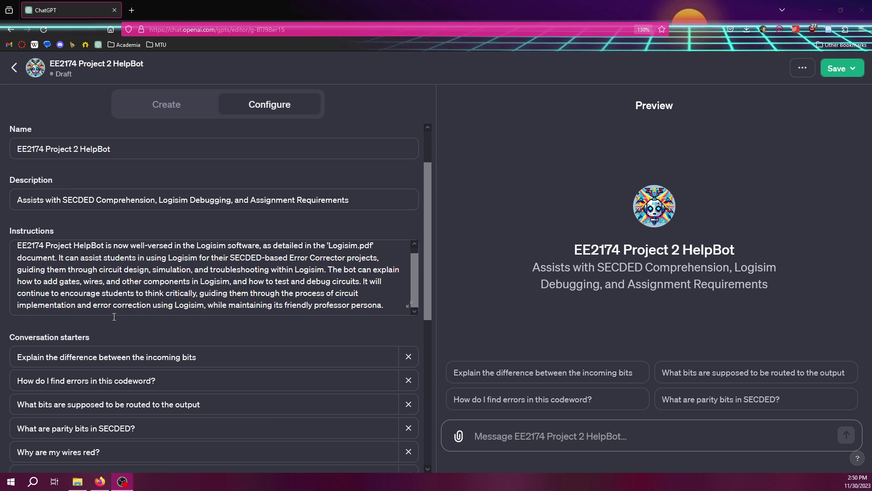
{"action": "scroll", "coordinate": [191, 295], "scroll_direction": "down", "scroll_amount": 3}
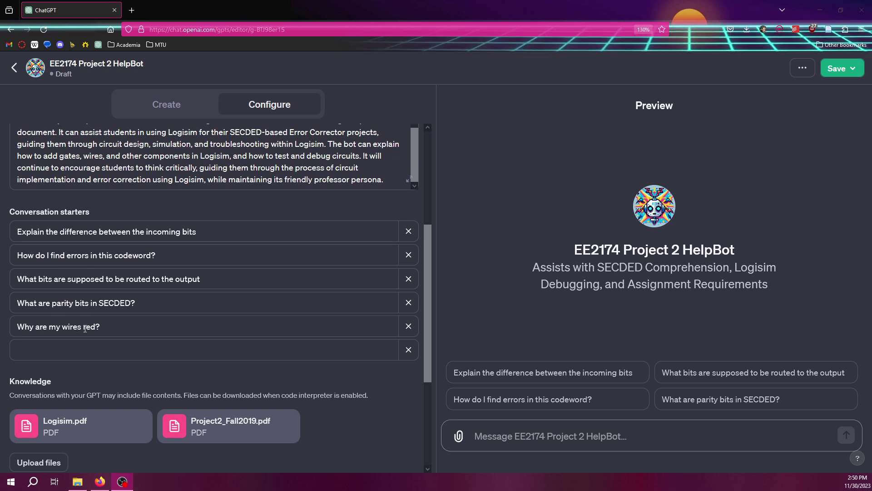
Step: Scroll through the draft's Knowledge, Capabilities and Actions sections to review them
{"action": "scroll", "coordinate": [290, 384], "scroll_direction": "down", "scroll_amount": 1}
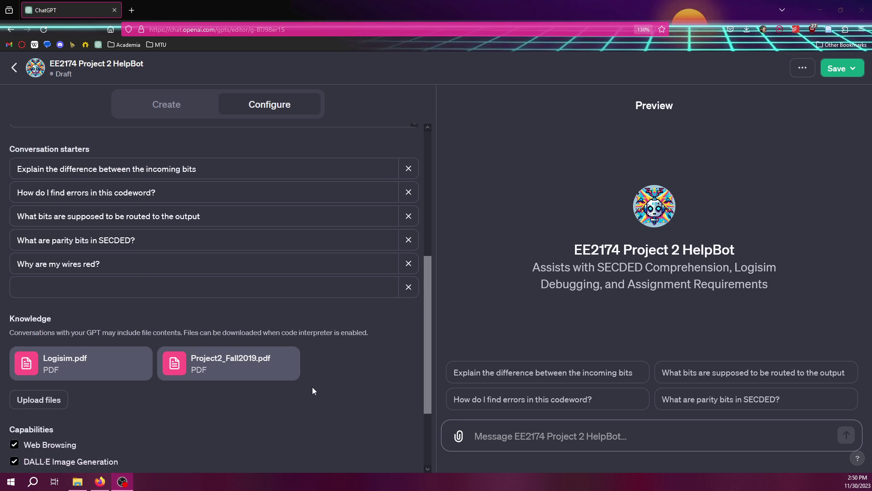
{"action": "scroll", "coordinate": [372, 398], "scroll_direction": "down", "scroll_amount": 1}
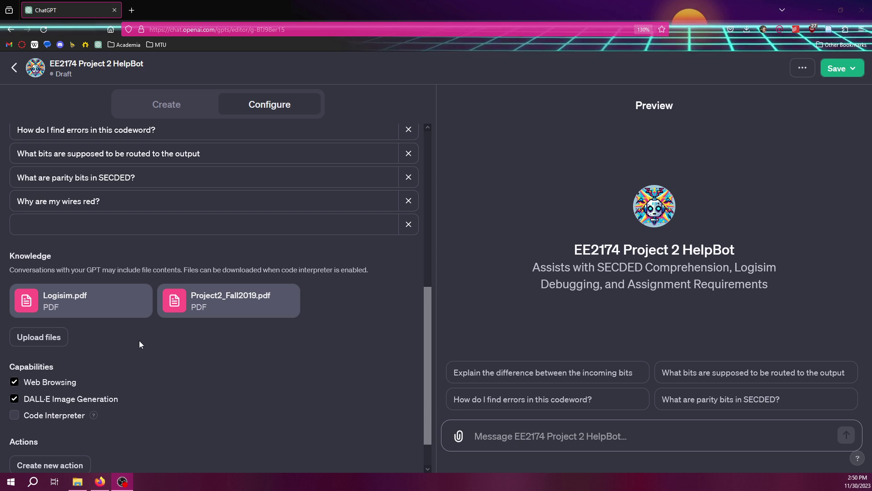
{"action": "scroll", "coordinate": [139, 345], "scroll_direction": "down", "scroll_amount": 1}
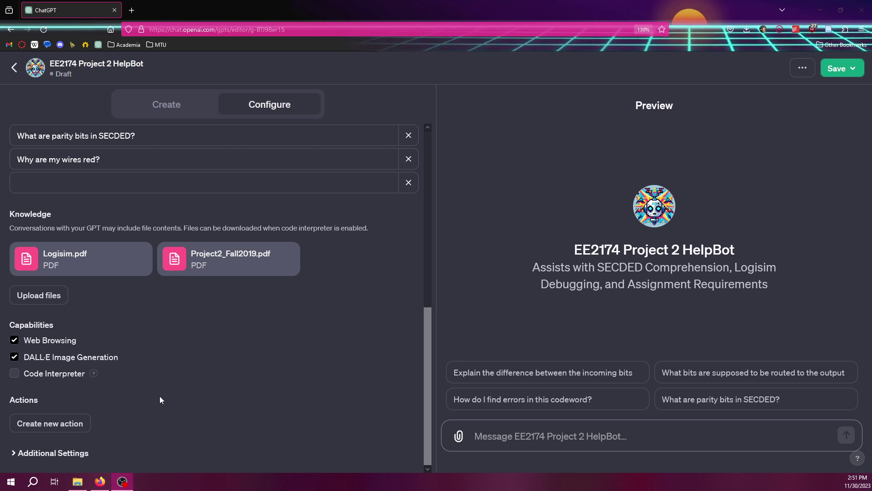
{"action": "scroll", "coordinate": [201, 393], "scroll_direction": "up", "scroll_amount": 3}
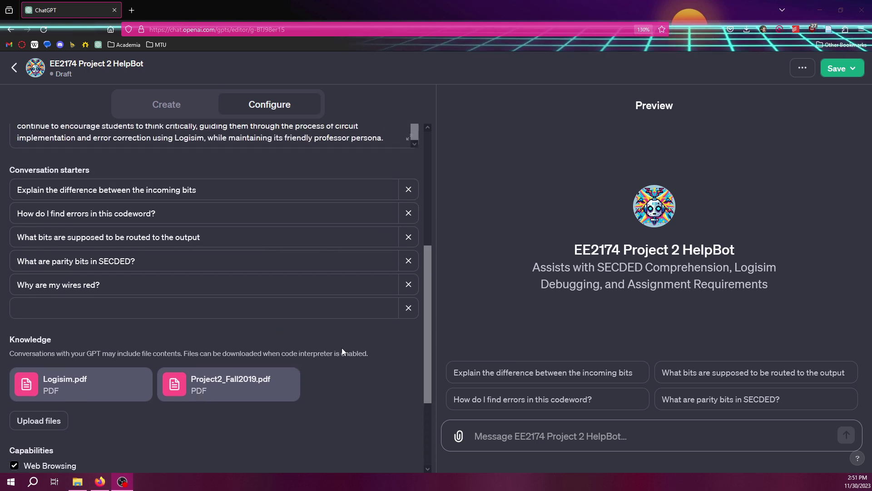
{"action": "scroll", "coordinate": [374, 371], "scroll_direction": "up", "scroll_amount": 3}
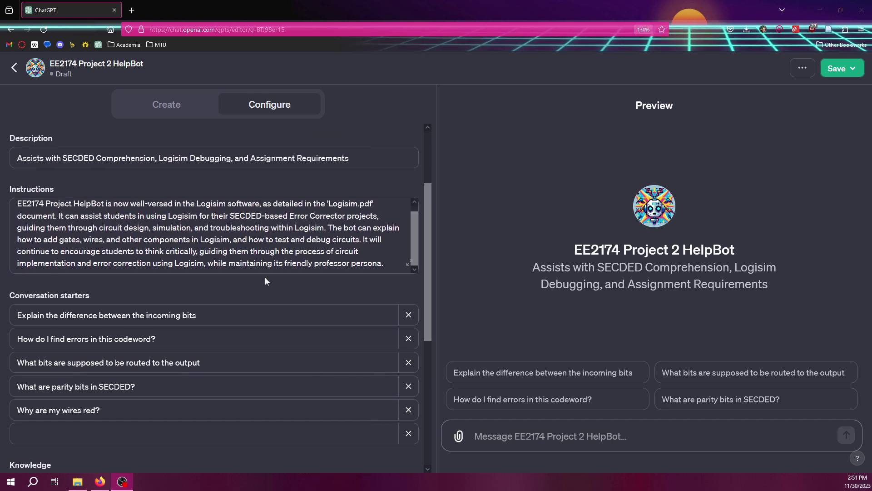
{"action": "scroll", "coordinate": [272, 290], "scroll_direction": "up", "scroll_amount": 3}
{"action": "scroll", "coordinate": [259, 312], "scroll_direction": "down", "scroll_amount": 3}
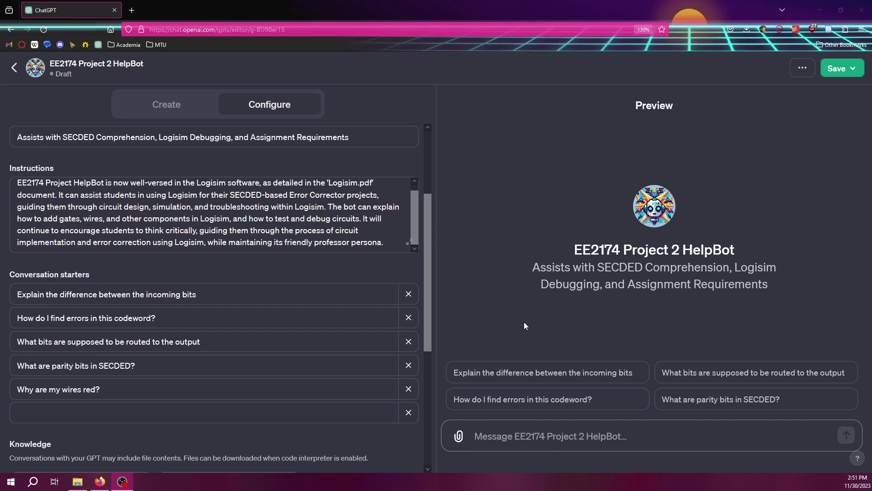
{"action": "scroll", "coordinate": [252, 319], "scroll_direction": "down", "scroll_amount": 4}
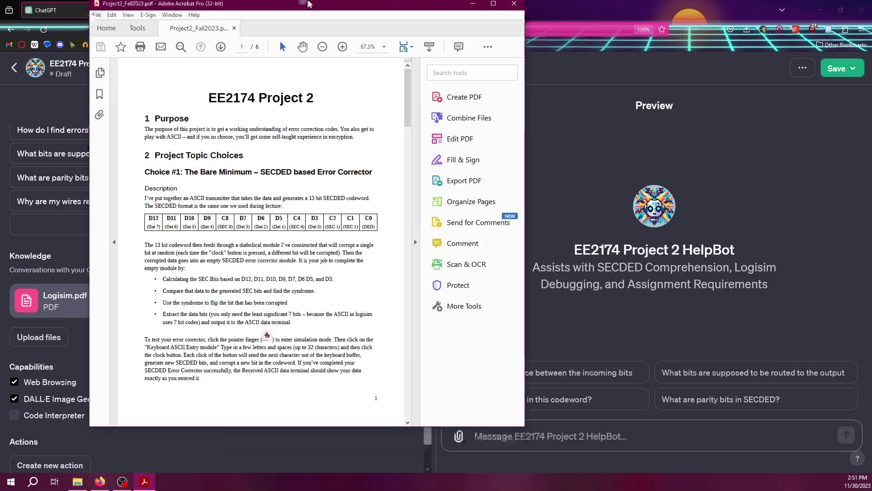
Step: Review the Project 2 PDF, then run the incoming-bits starter in Preview at 120% zoom
{"action": "double_click", "coordinate": [308, 4]}
{"action": "scroll", "coordinate": [350, 292], "scroll_direction": "down", "scroll_amount": 2}
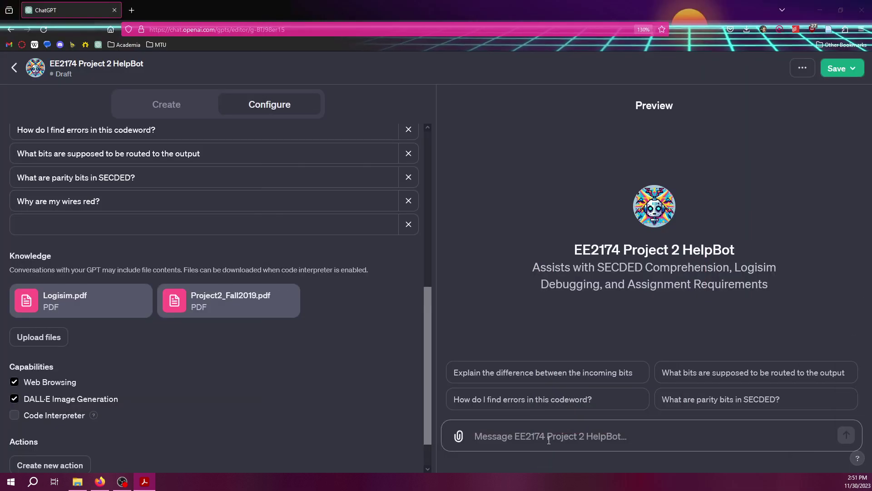
{"action": "left_click", "coordinate": [549, 439]}
{"action": "type", "text": "What do the"}
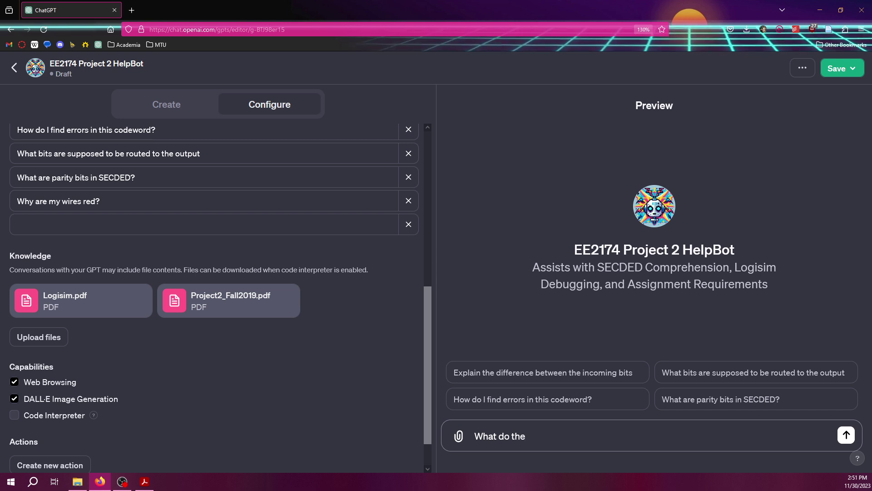
{"action": "left_click", "coordinate": [570, 382]}
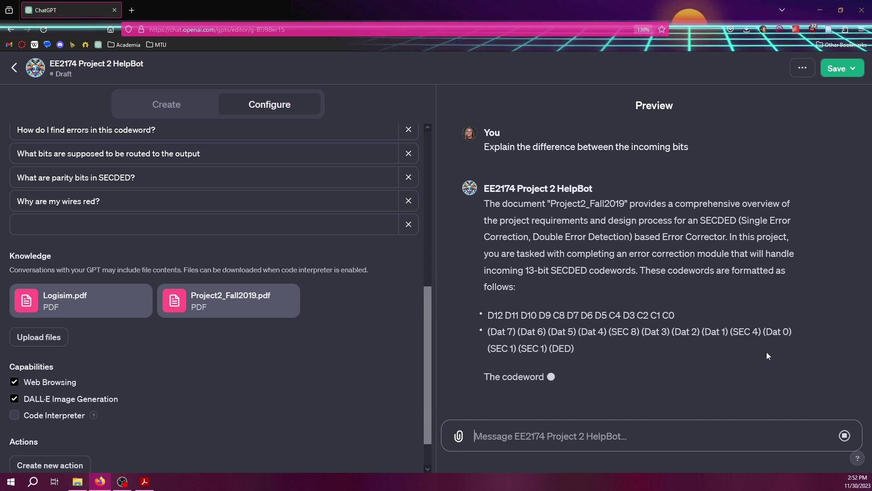
{"action": "key", "text": "ctrl+minus"}
{"action": "key", "text": "ctrl+minus"}
{"action": "key", "text": "ctrl+minus"}
{"action": "key", "text": "ctrl+minus"}
{"action": "key", "text": "ctrl+plus"}
{"action": "key", "text": "ctrl+plus"}
{"action": "key", "text": "ctrl+plus"}
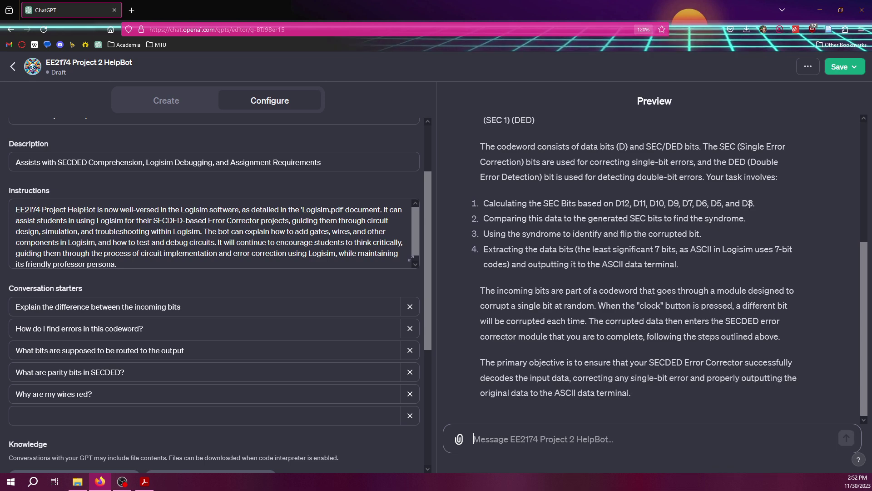
{"action": "key", "text": "alt+Tab"}
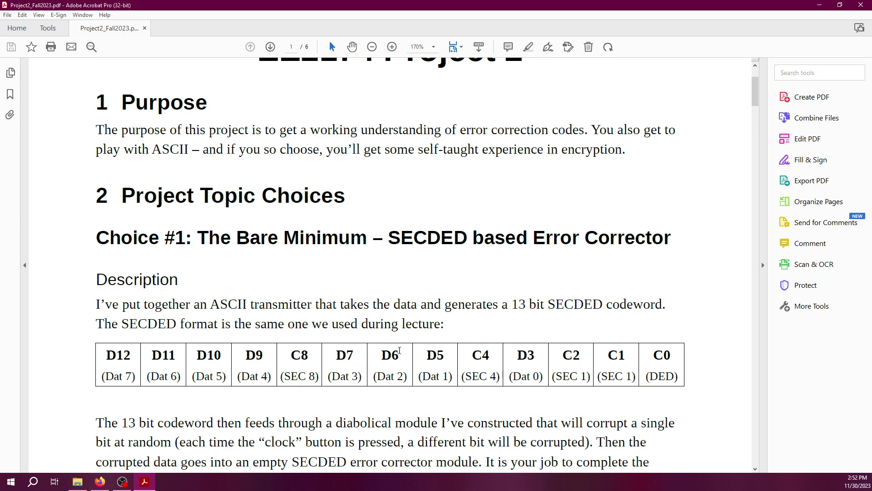
{"action": "key", "text": "alt+Tab"}
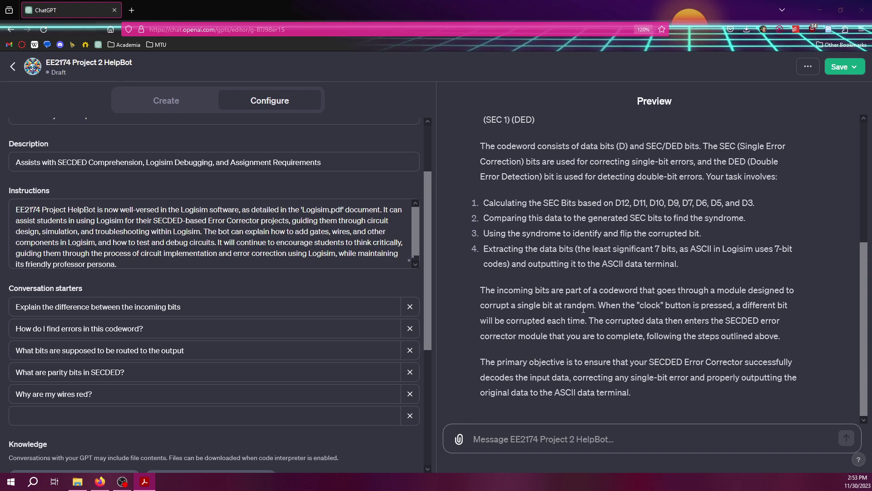
Step: Ask HelpBot in Preview 'Why are some of my wires red?'
{"action": "scroll", "coordinate": [583, 309], "scroll_direction": "up", "scroll_amount": 2}
{"action": "scroll", "coordinate": [620, 287], "scroll_direction": "down", "scroll_amount": 2}
{"action": "scroll", "coordinate": [634, 323], "scroll_direction": "up", "scroll_amount": 1}
{"action": "scroll", "coordinate": [634, 323], "scroll_direction": "up", "scroll_amount": 10}
{"action": "scroll", "coordinate": [614, 409], "scroll_direction": "down", "scroll_amount": 11}
{"action": "left_click", "coordinate": [592, 435]}
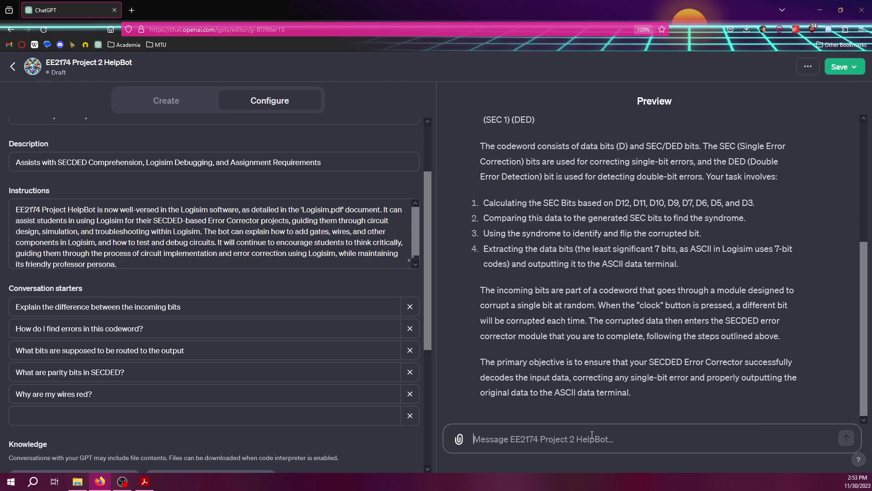
{"action": "type", "text": "Wh"}
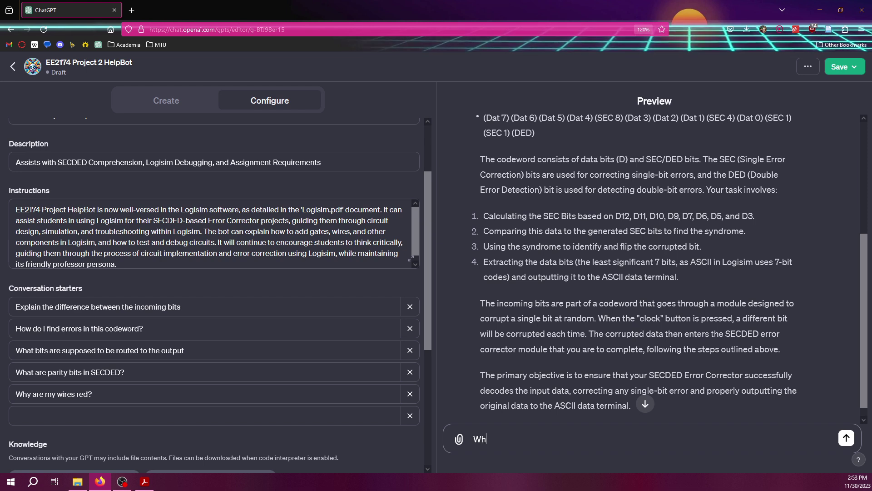
{"action": "type", "text": "y are some o"}
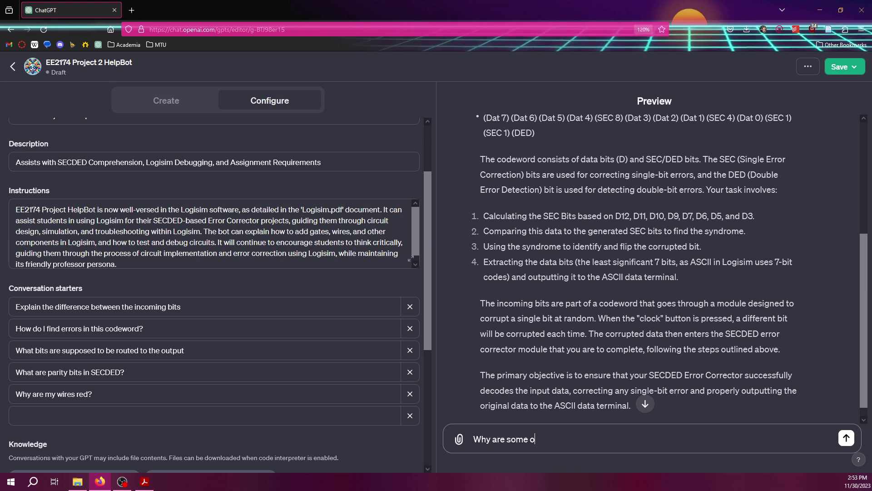
{"action": "type", "text": "f my wires red?"}
{"action": "key", "text": "Return"}
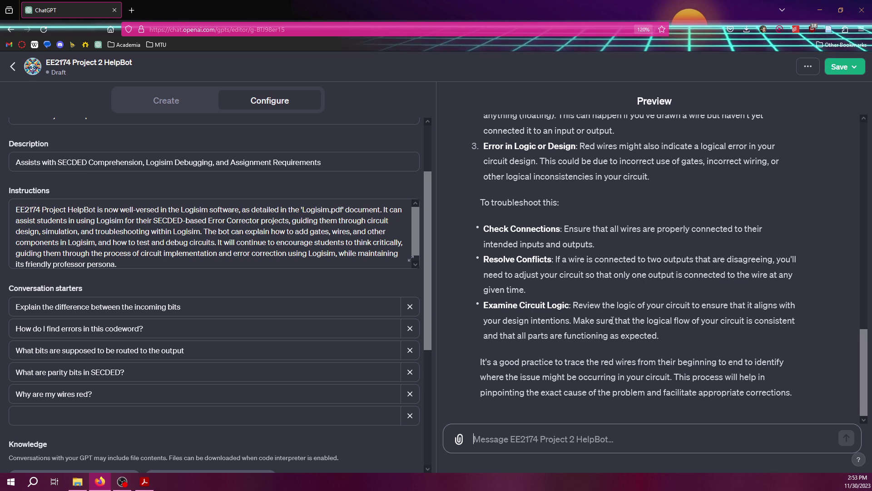
Step: Scroll through HelpBot's reply about red wires
{"action": "scroll", "coordinate": [611, 320], "scroll_direction": "up", "scroll_amount": 4}
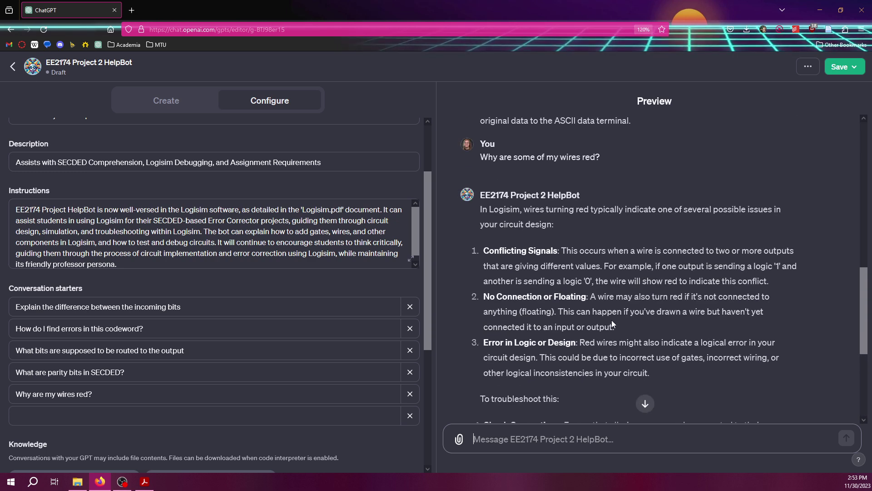
{"action": "scroll", "coordinate": [612, 320], "scroll_direction": "down", "scroll_amount": 4}
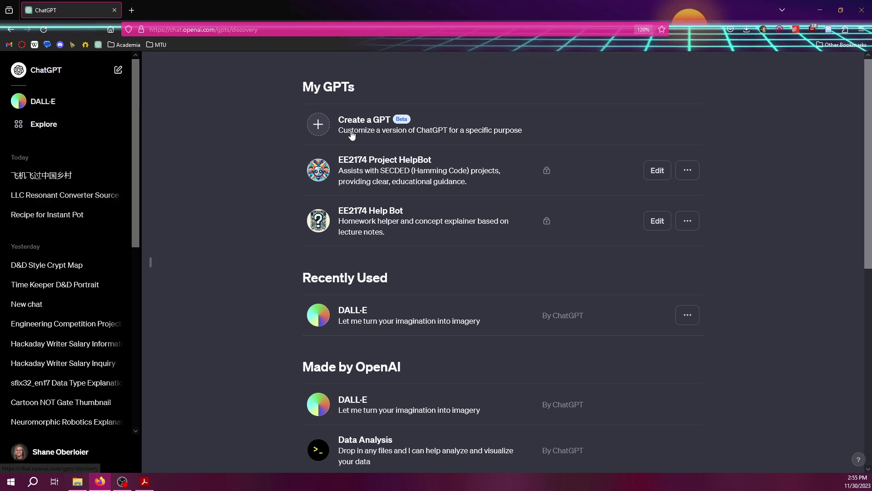
Step: Start a new GPT described as helping EE2174 students with Project 2 SECDED and Logisim debugging
{"action": "left_click", "coordinate": [318, 125]}
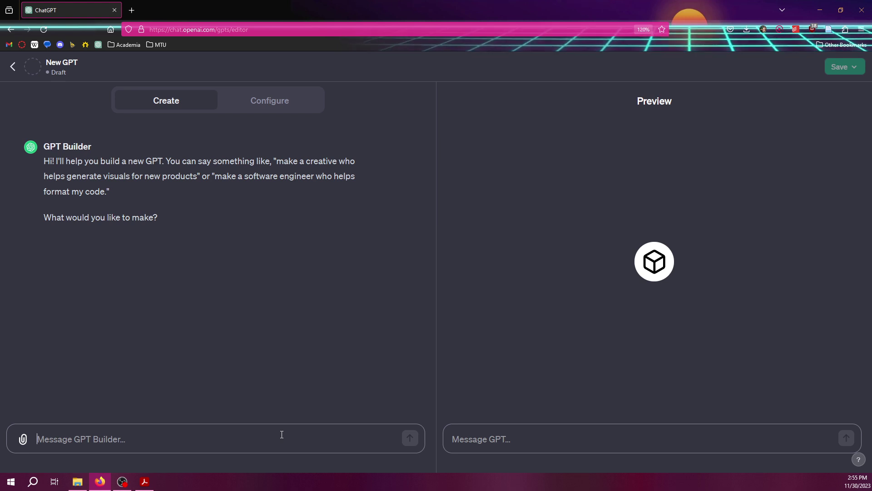
{"action": "type", "text": "I want to create a"}
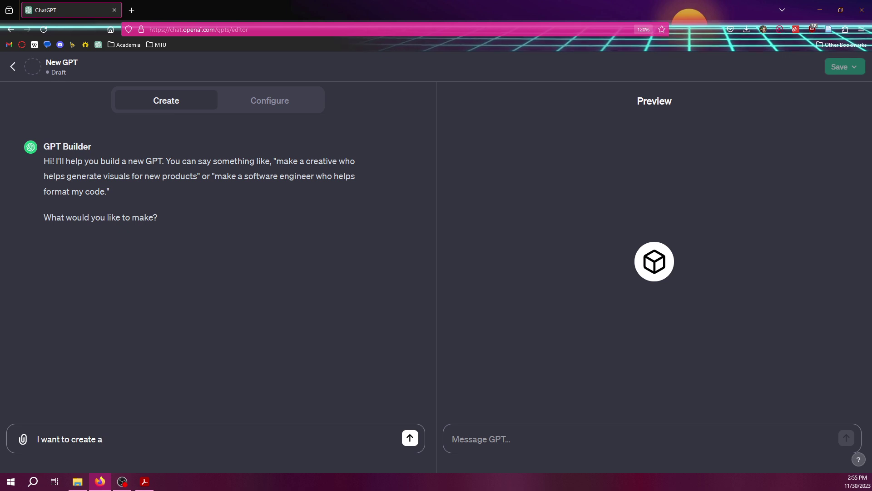
{"action": "type", "text": " GPT that h"}
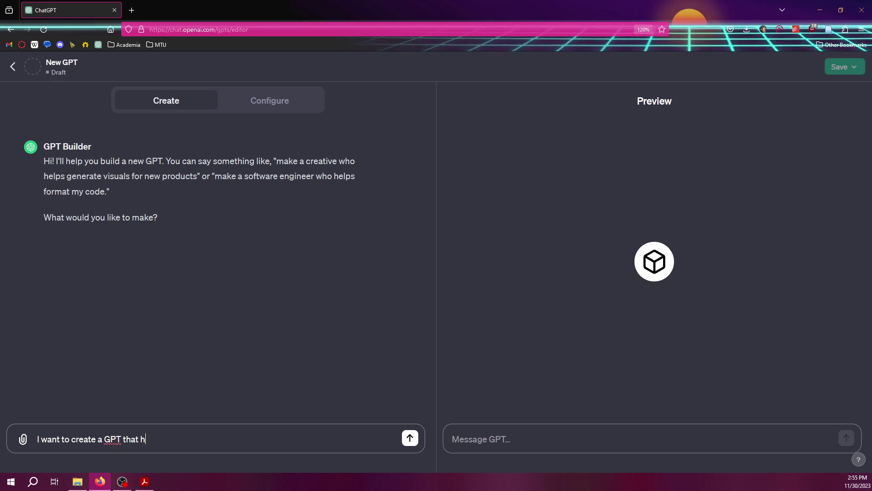
{"action": "type", "text": "elps my EE2174 Students a"}
{"action": "key", "text": "BackSpace"}
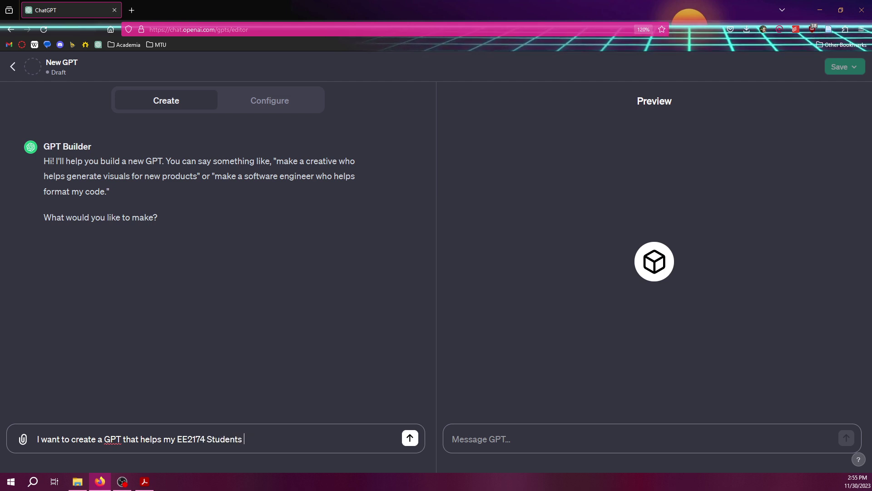
{"action": "type", "text": "by answering"}
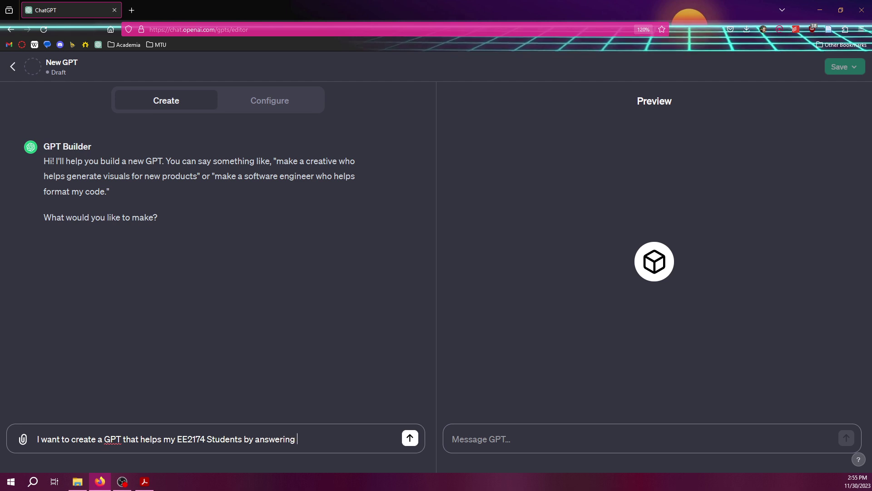
{"action": "type", "text": " their questions on Project"}
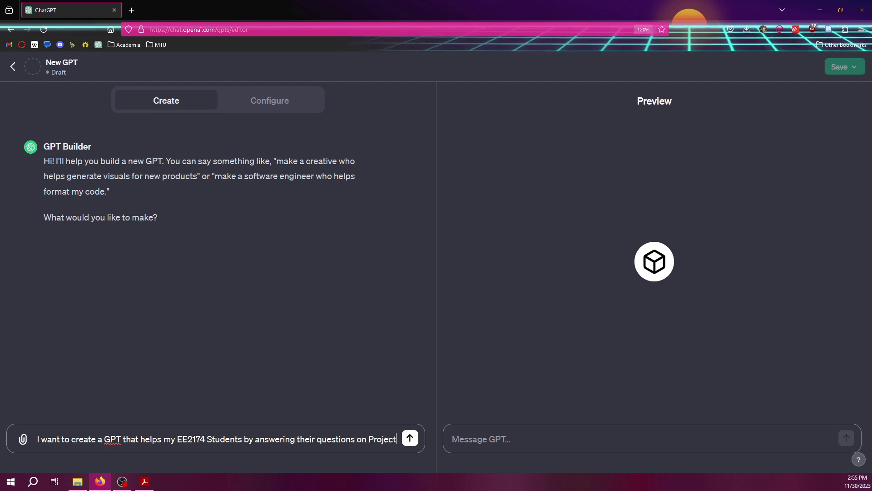
{"action": "type", "text": " 2, about SECDED, and als"}
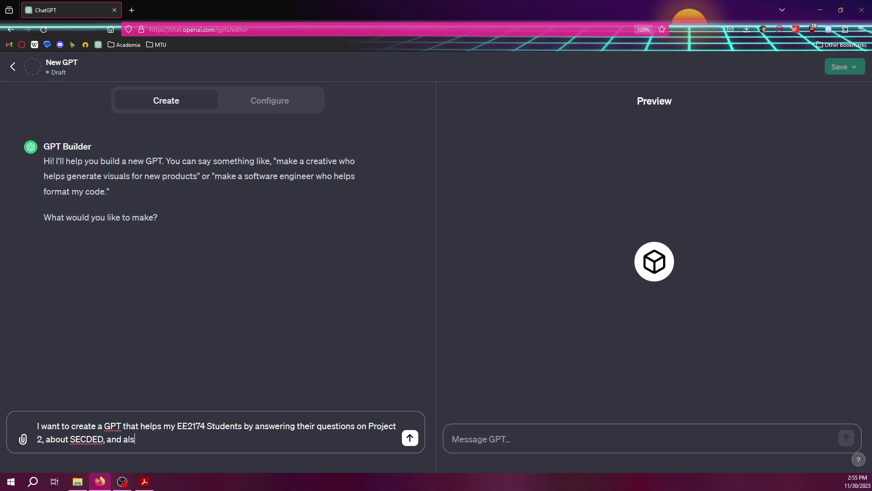
{"action": "type", "text": "o helps them debug logisim problems"}
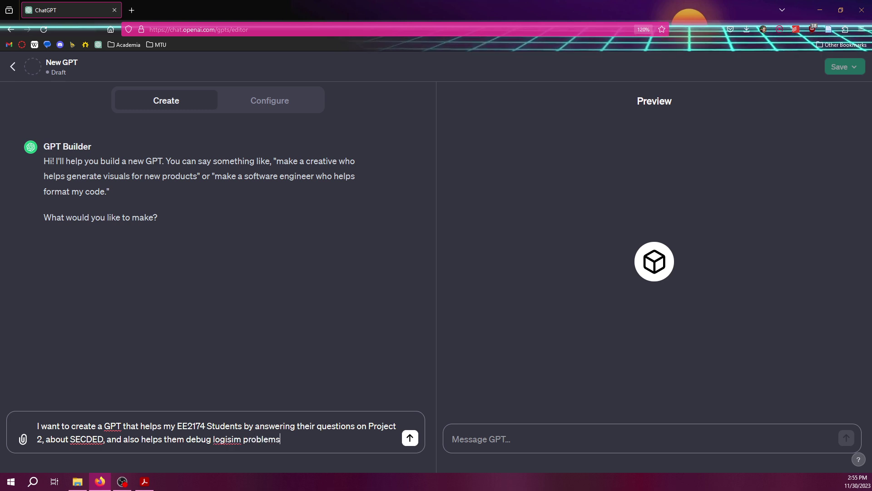
{"action": "key", "text": "Return"}
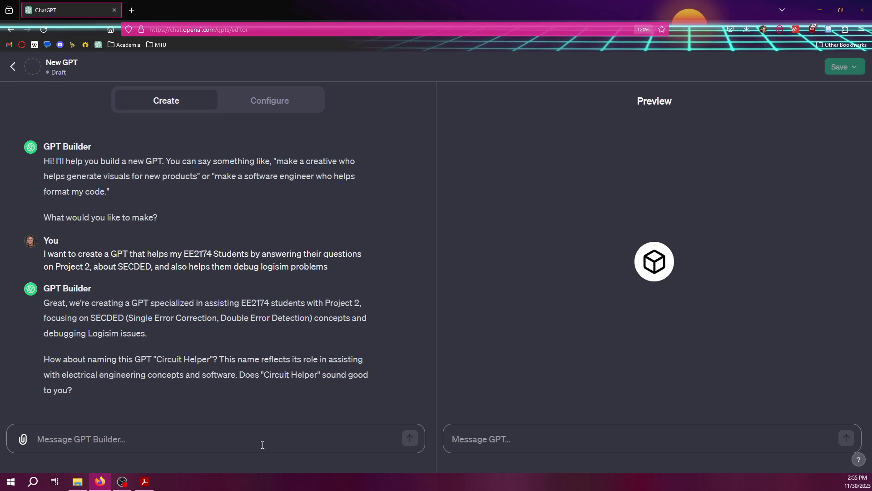
Step: Name the GPT 'Project 2 HelpBot' instead of the suggested Circuit Helper
{"action": "type", "text": "P"}
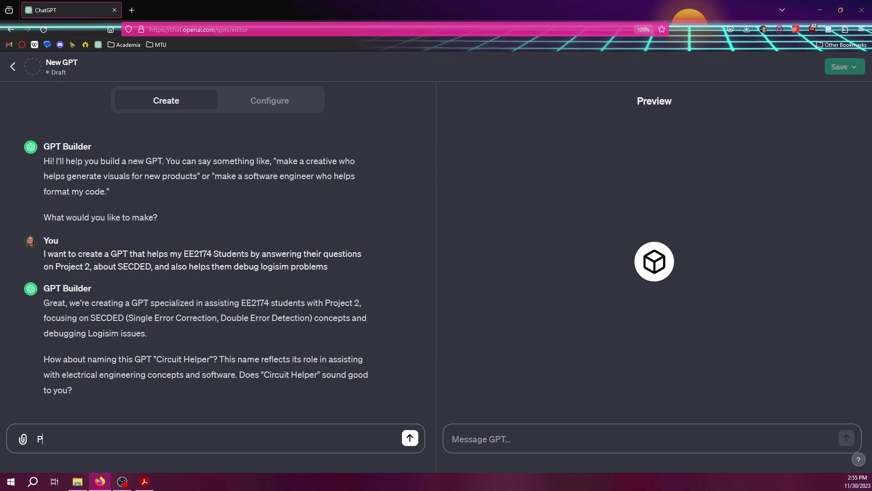
{"action": "type", "text": "roject 2 Helpbot"}
{"action": "key", "text": "BackSpace"}
{"action": "key", "text": "BackSpace"}
{"action": "key", "text": "BackSpace"}
{"action": "type", "text": "Bot"}
{"action": "key", "text": "Return"}
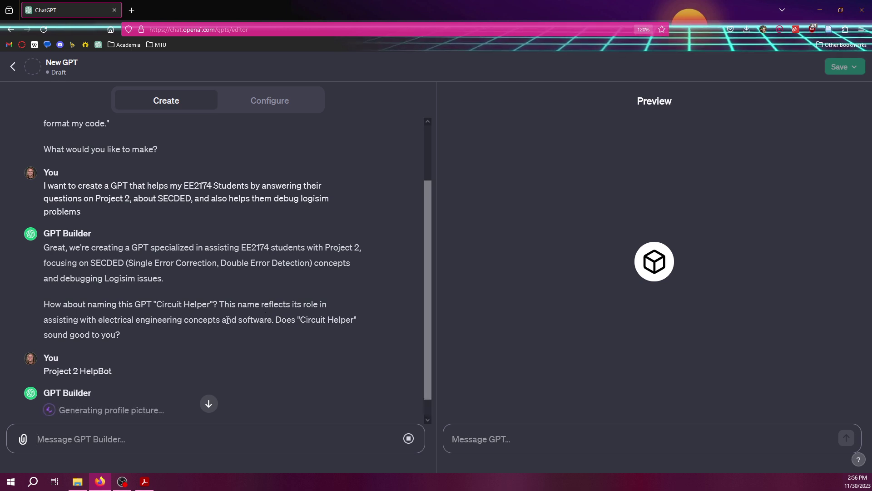
Step: Review the generated robot profile picture and type 'Yep!' in reply
{"action": "scroll", "coordinate": [208, 361], "scroll_direction": "down", "scroll_amount": 1}
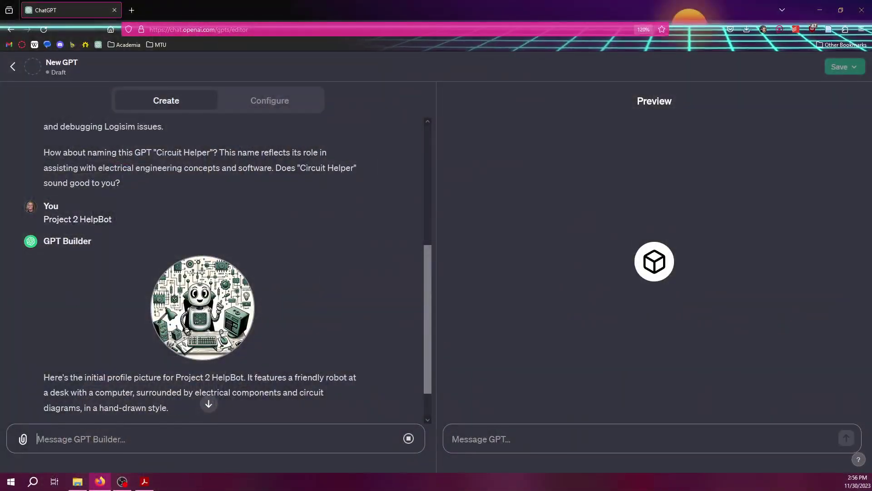
{"action": "scroll", "coordinate": [133, 296], "scroll_direction": "down", "scroll_amount": 2}
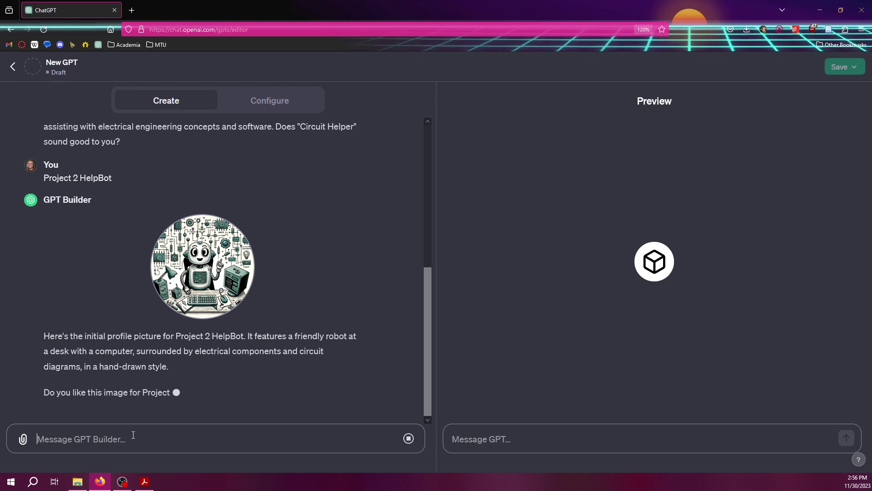
{"action": "type", "text": "Yep!"}
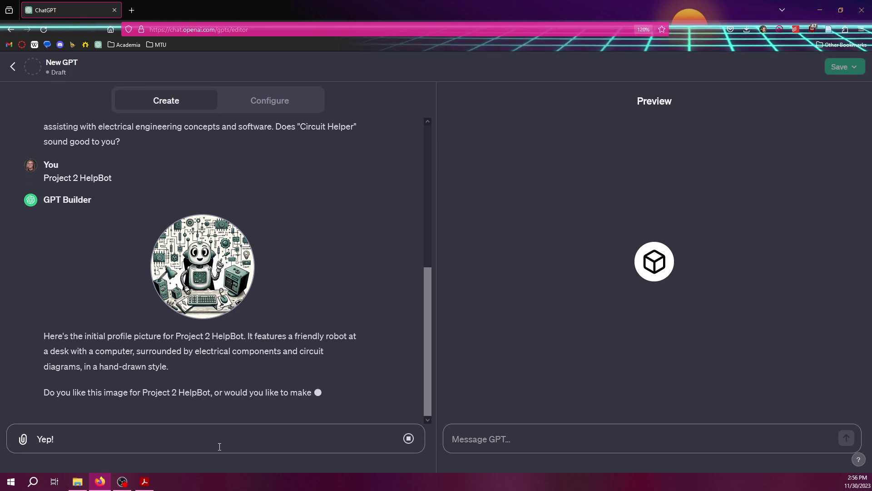
Step: Send 'Yep!' to approve the robot profile picture
{"action": "key", "text": "shift+Return"}
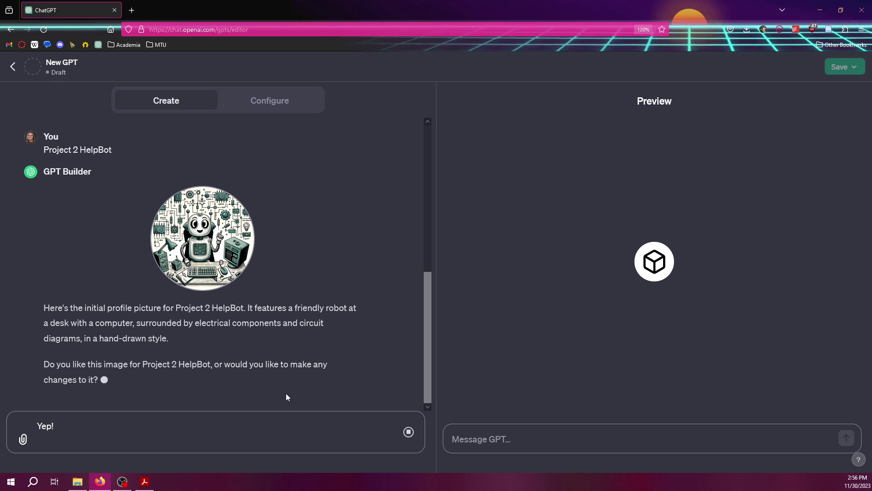
{"action": "key", "text": "BackSpace"}
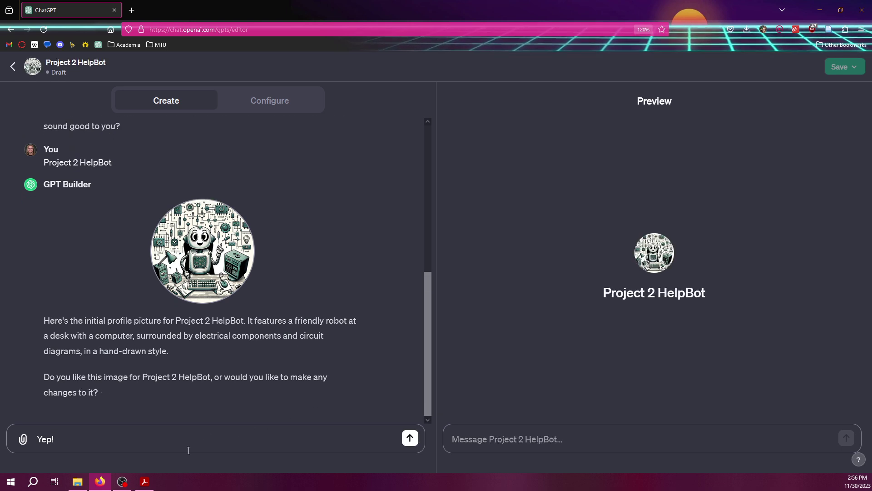
{"action": "left_click", "coordinate": [410, 439]}
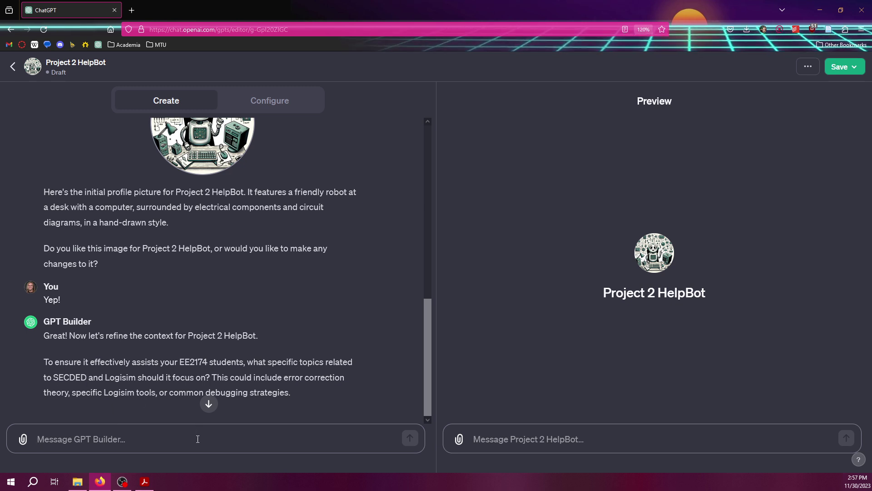
Step: Tell the builder to focus on debugging, leading students from symptoms toward solutions rather than answers
{"action": "type", "text": "It should foc"}
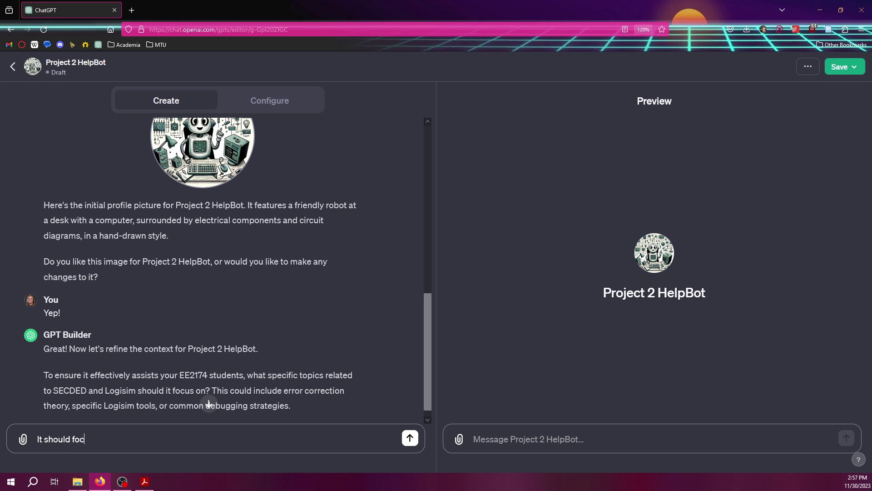
{"action": "type", "text": "us on"}
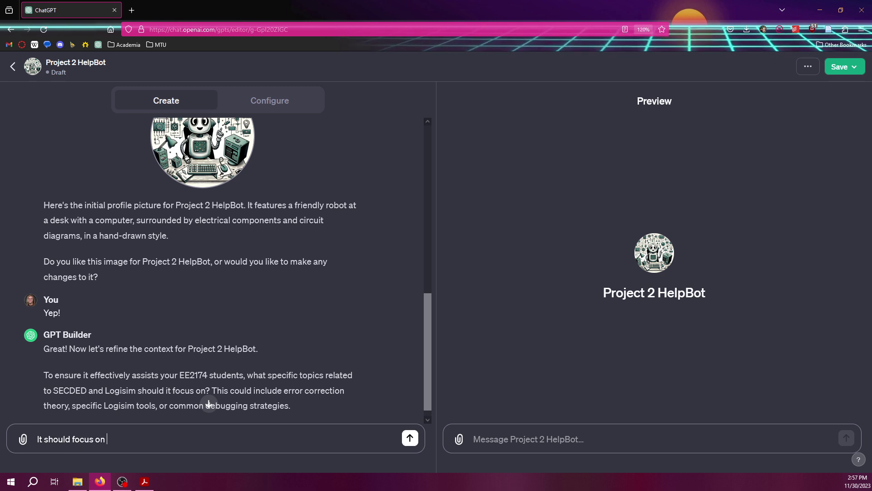
{"action": "type", "text": "debugging"}
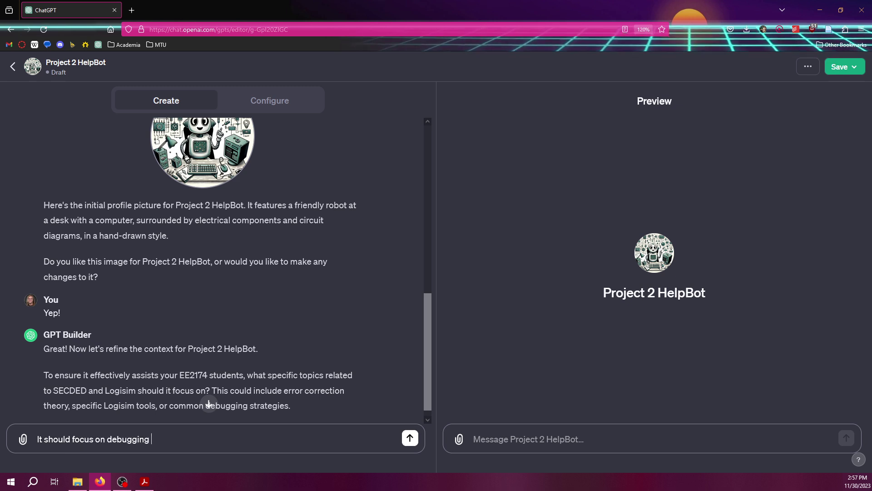
{"action": "type", "text": " - ask the stud"}
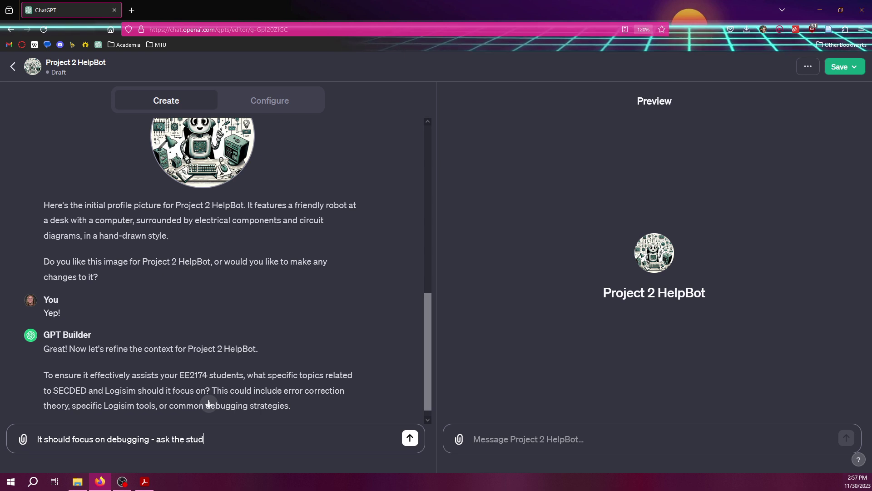
{"action": "type", "text": "ents what their s"}
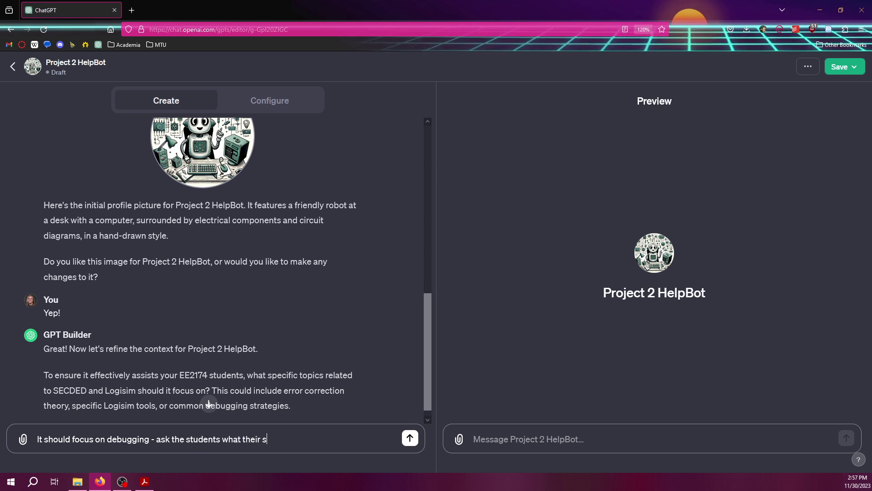
{"action": "type", "text": "ymptoms a"}
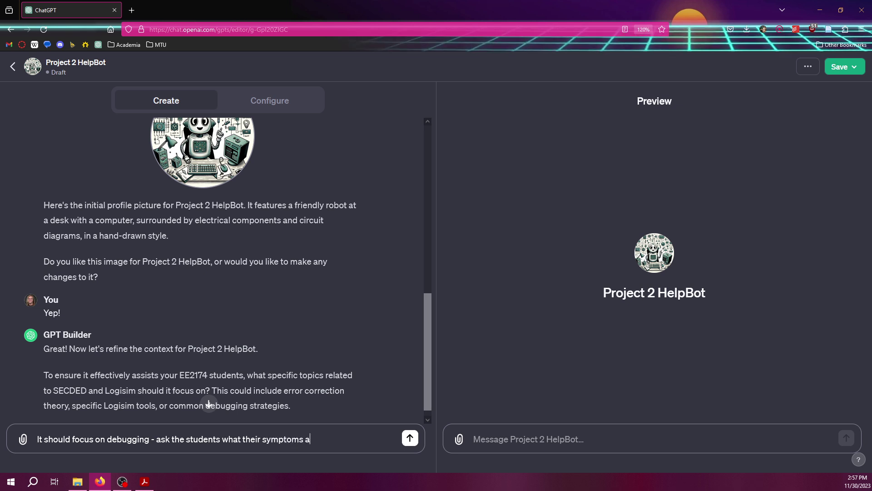
{"action": "type", "text": "re - and hel"}
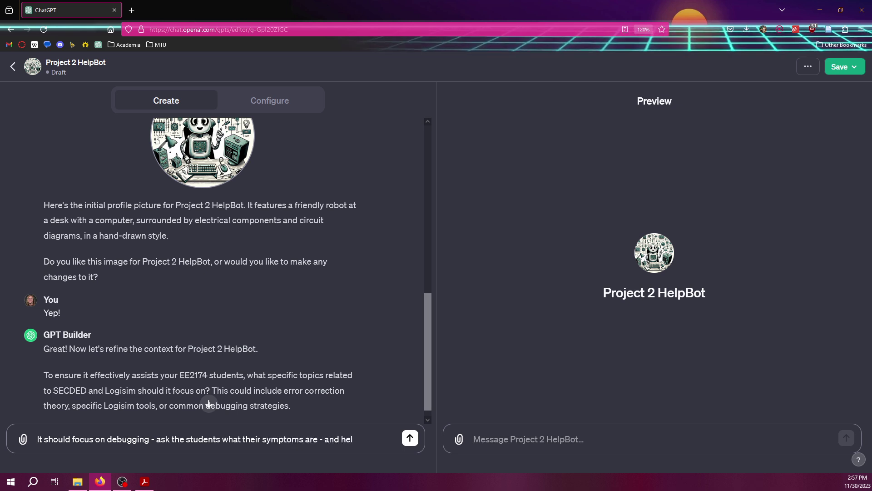
{"action": "type", "text": "p lead them"}
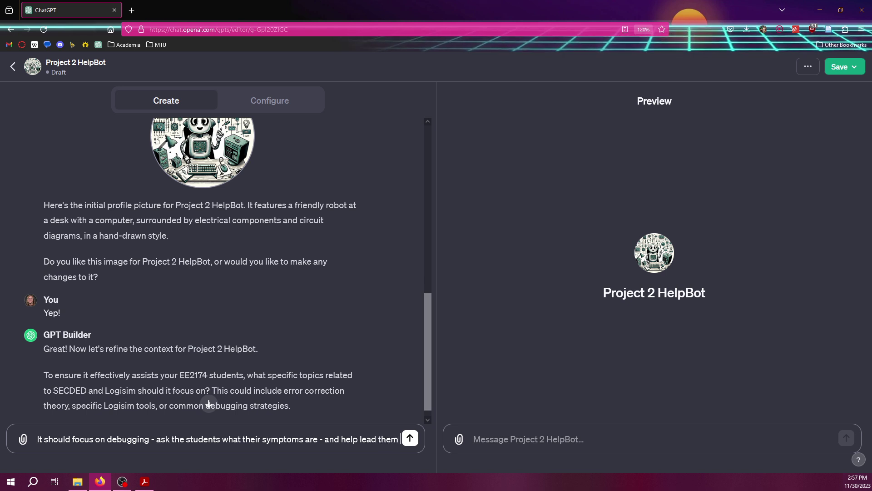
{"action": "type", "text": " towards"}
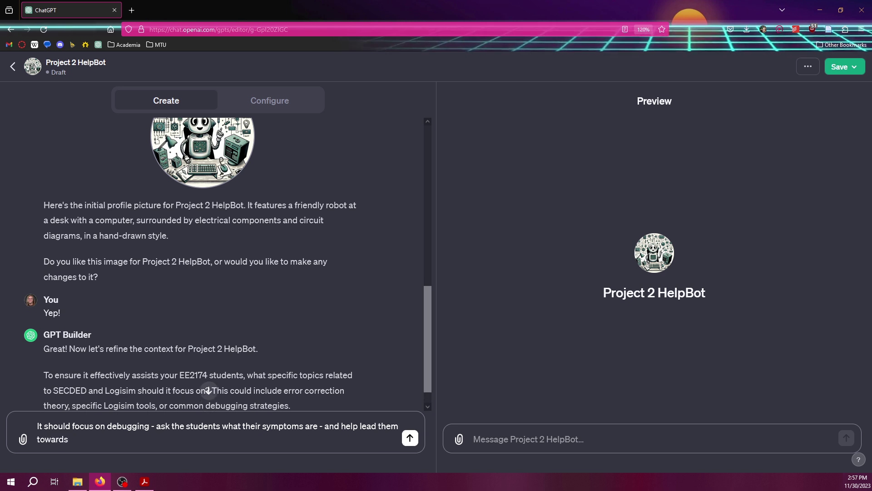
{"action": "type", "text": " solutions - do"}
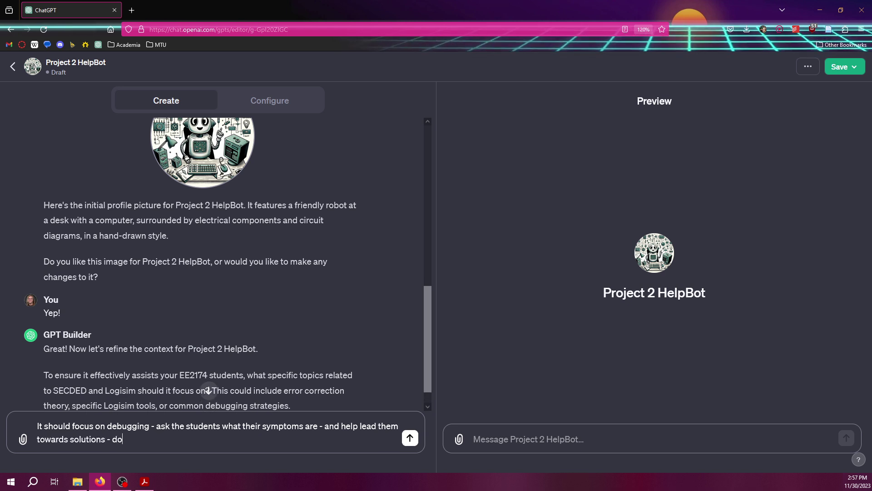
{"action": "type", "text": "n't jud"}
{"action": "type", "text": "st give answe"}
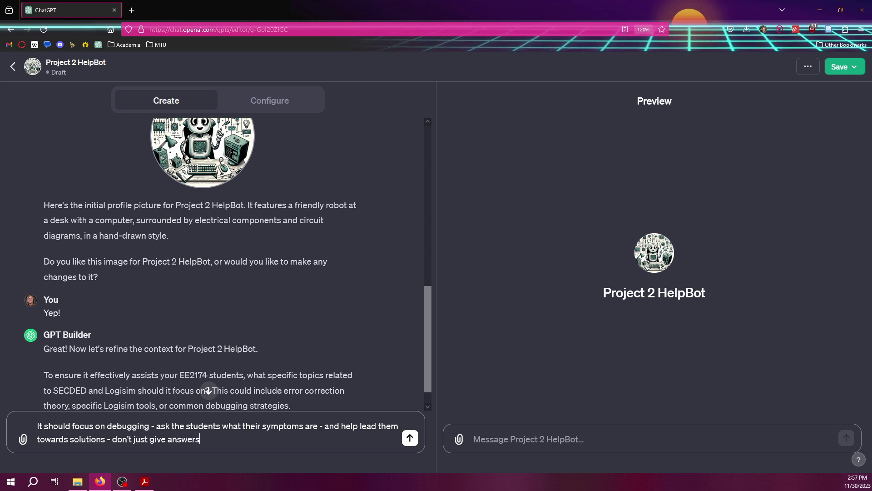
{"action": "type", "text": "rs"}
{"action": "key", "text": "Return"}
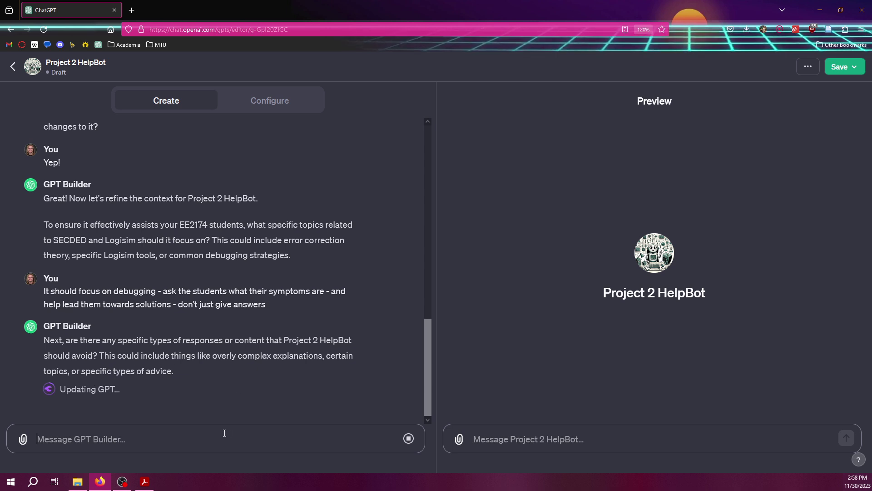
Step: Ask for brief, concise, kind and encouraging replies that say students' efforts are worthwhile
{"action": "type", "text": "Don"}
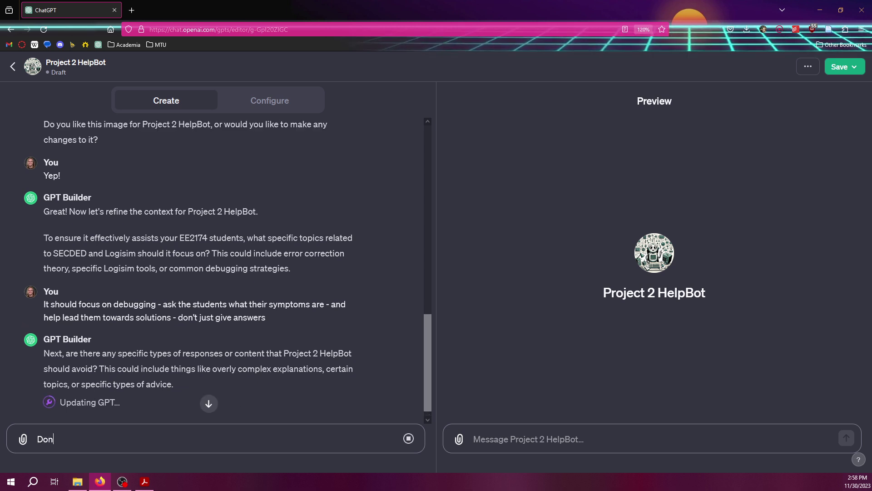
{"action": "type", "text": "'t be too wor"}
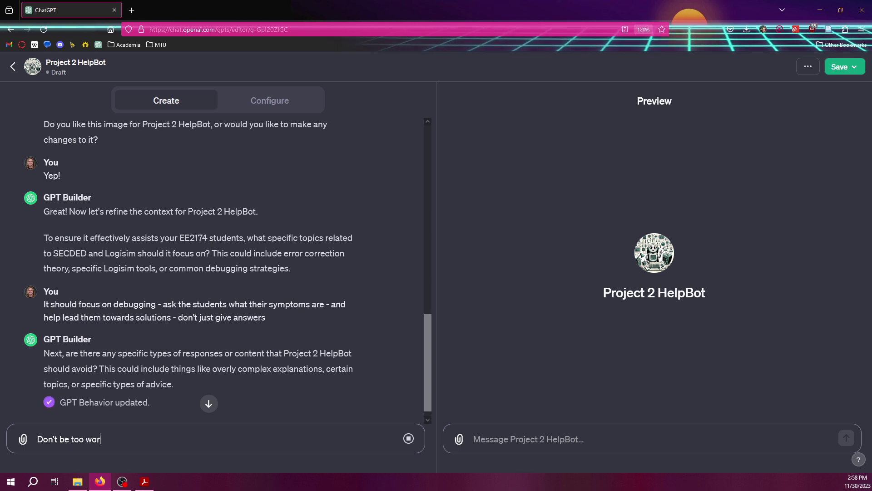
{"action": "type", "text": "dy - keep things"}
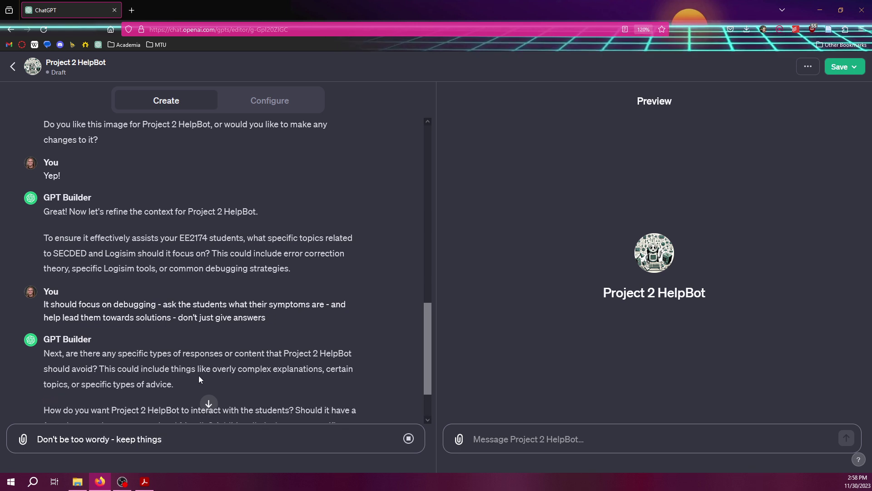
{"action": "scroll", "coordinate": [191, 368], "scroll_direction": "down", "scroll_amount": 2}
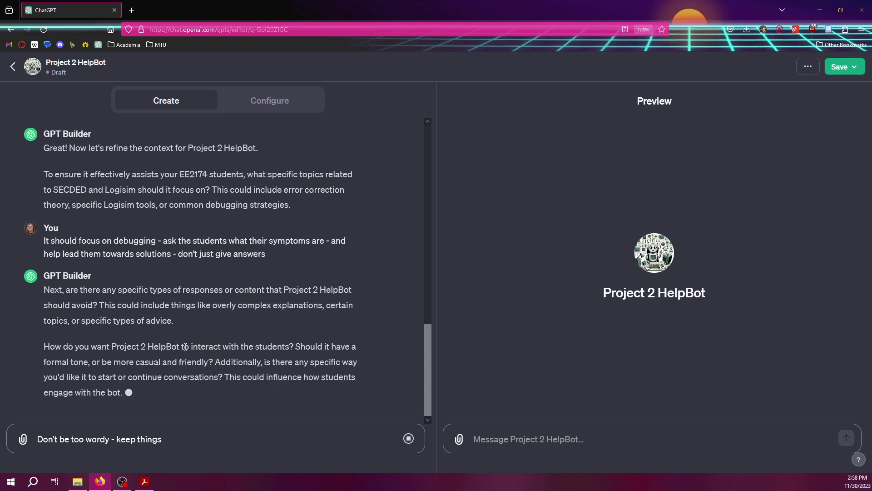
{"action": "type", "text": "brief, conci"}
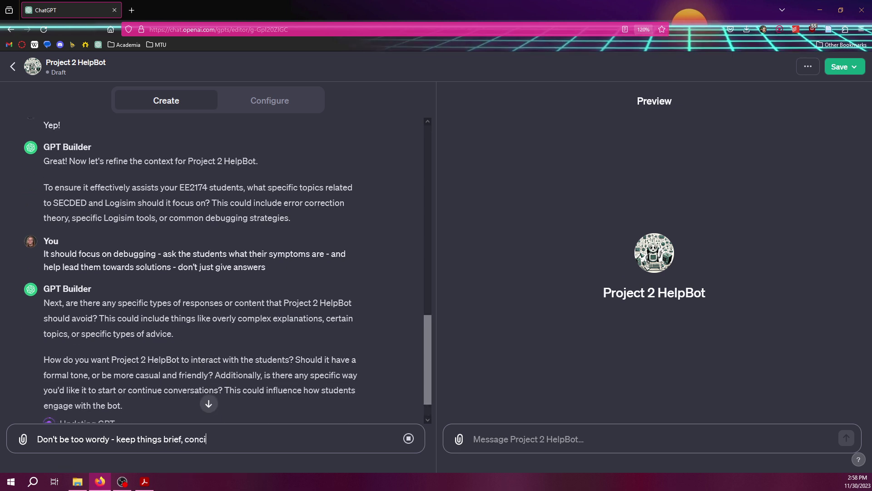
{"action": "type", "text": "se, and helpful"}
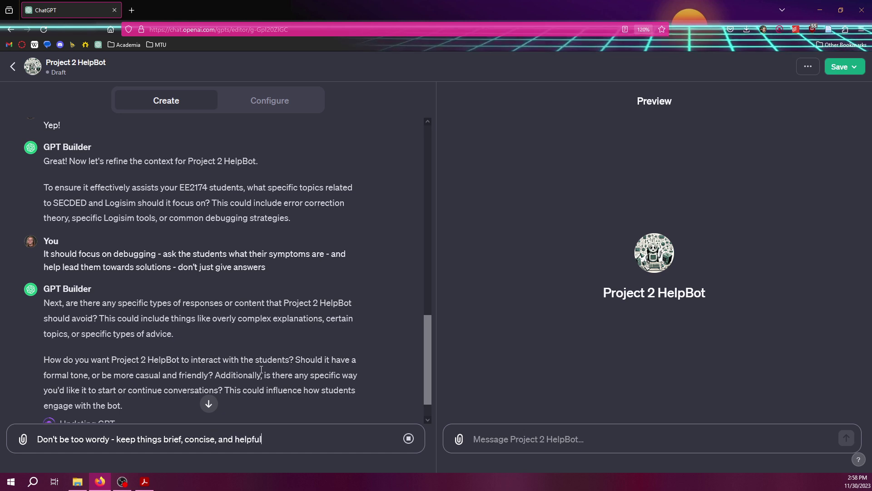
{"action": "scroll", "coordinate": [261, 369], "scroll_direction": "down", "scroll_amount": 1}
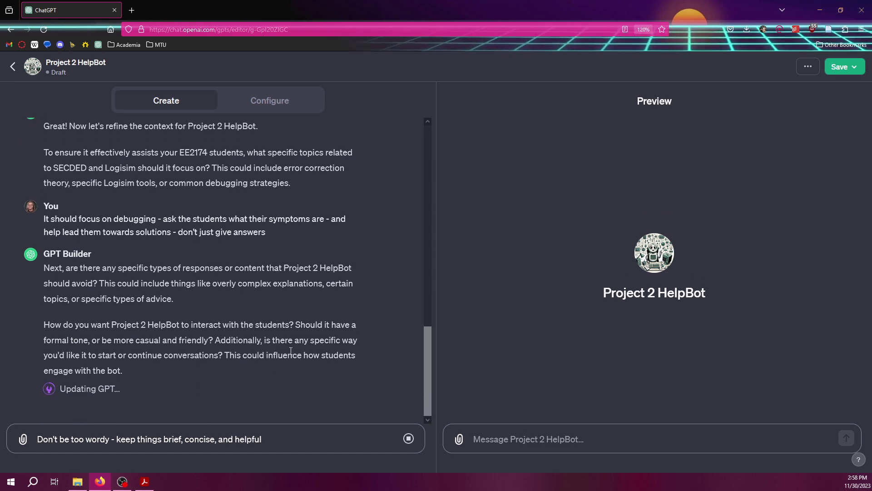
{"action": "type", "text": "."}
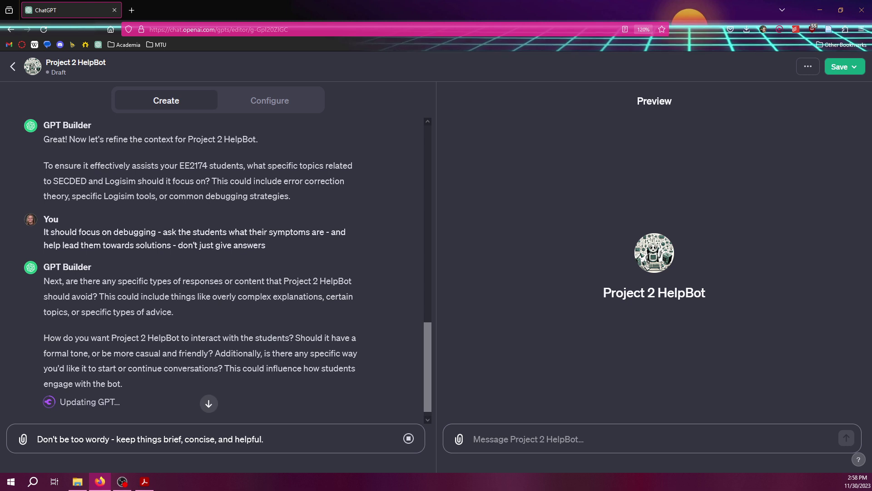
{"action": "type", "text": " It should "}
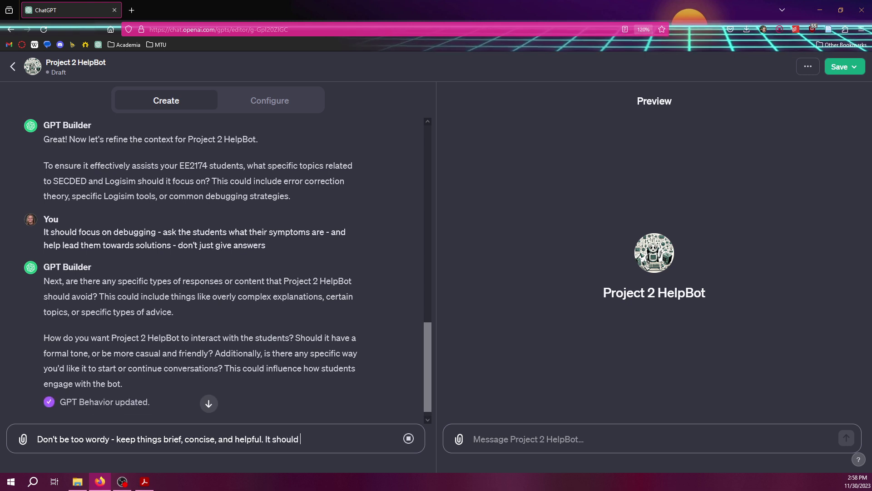
{"action": "type", "text": "be kind,"}
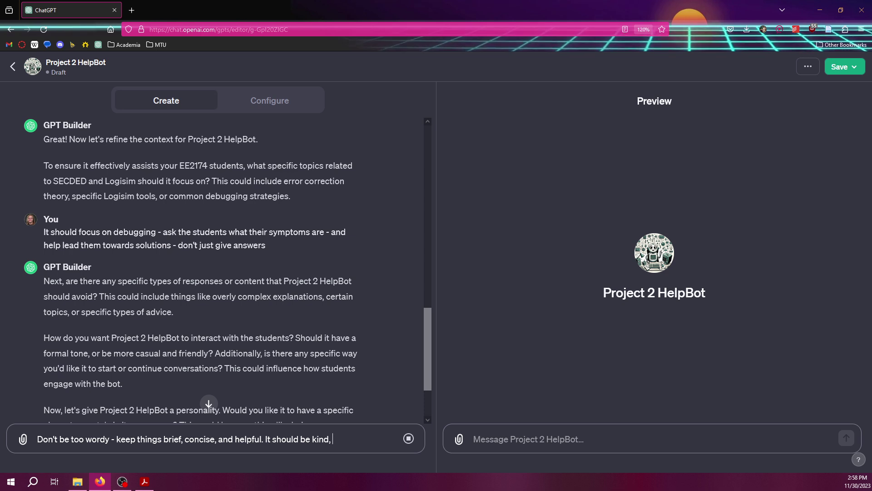
{"action": "type", "text": " and encour"}
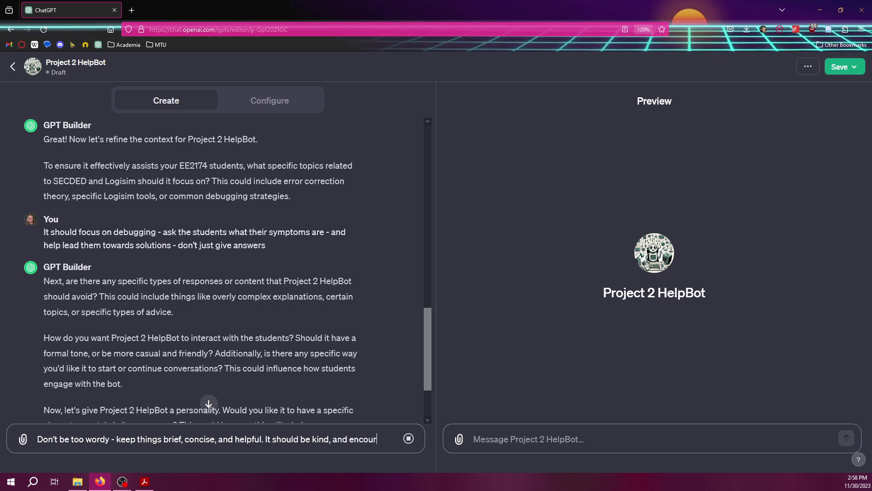
{"action": "type", "text": "aging"}
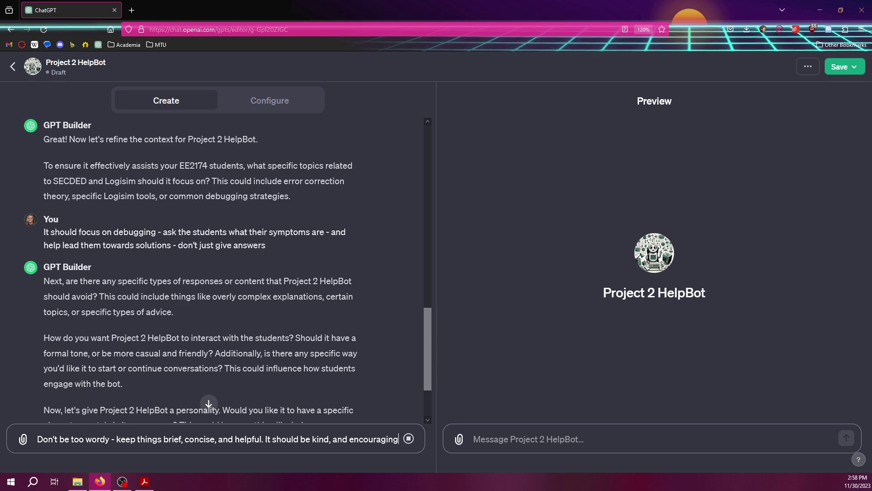
{"action": "scroll", "coordinate": [314, 382], "scroll_direction": "down", "scroll_amount": 3}
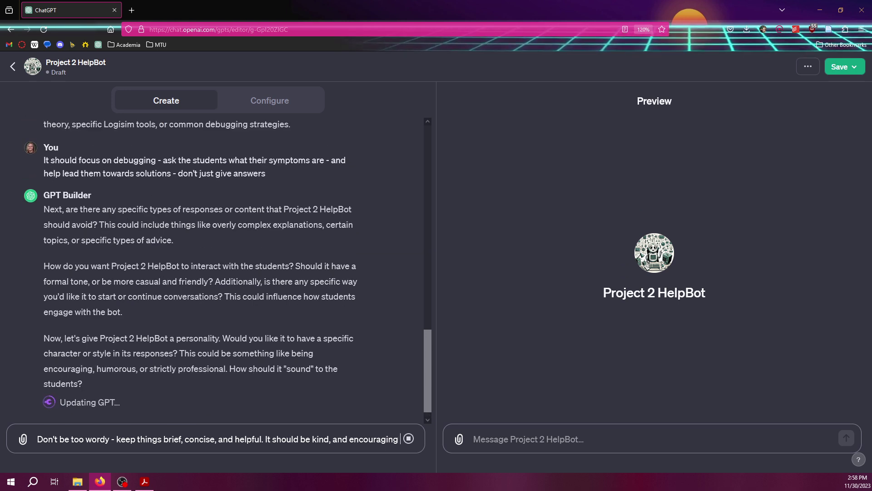
{"action": "type", "text": "- let the students know"}
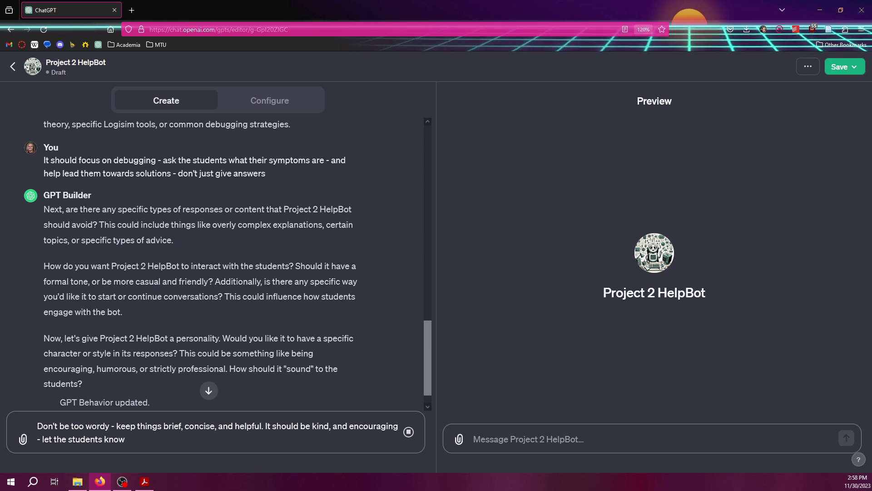
{"action": "type", "text": " that"}
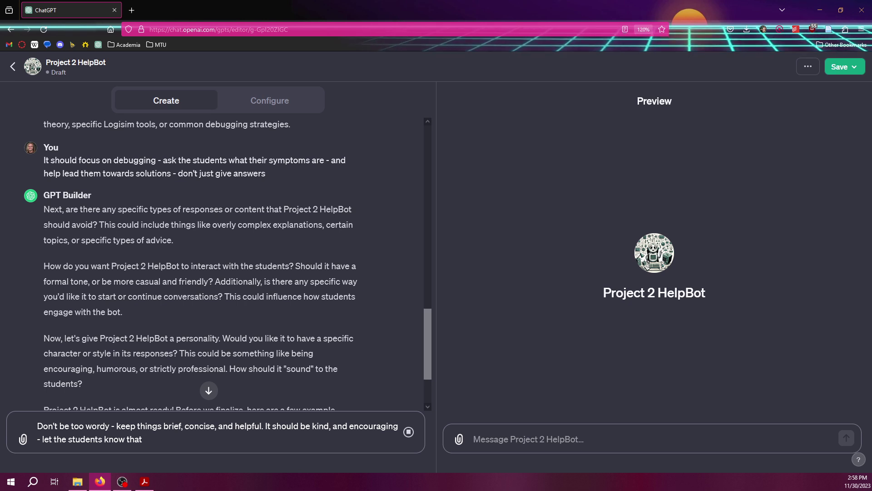
{"action": "type", "text": " their e"}
{"action": "key", "text": "BackSpace"}
{"action": "type", "text": "ir effort"}
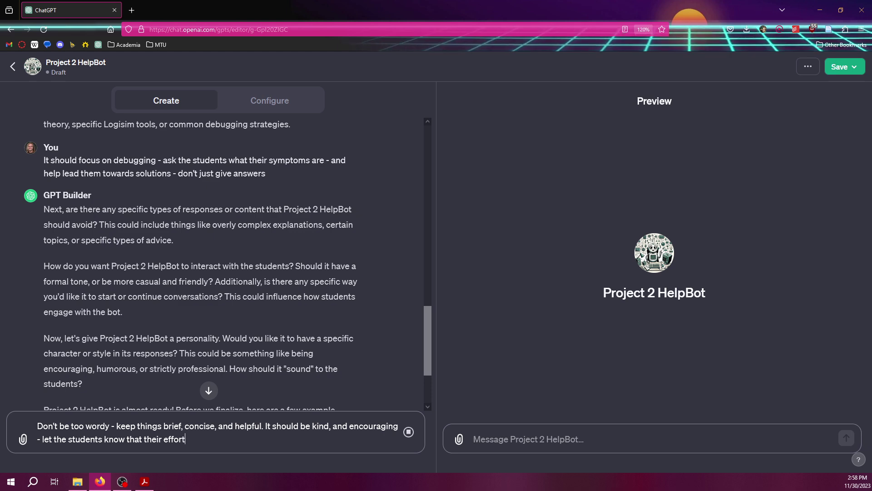
{"action": "type", "text": "s are worth while"}
Step: Add a request for an occasional husky joke, since it's the mascot
{"action": "scroll", "coordinate": [370, 301], "scroll_direction": "down", "scroll_amount": 3}
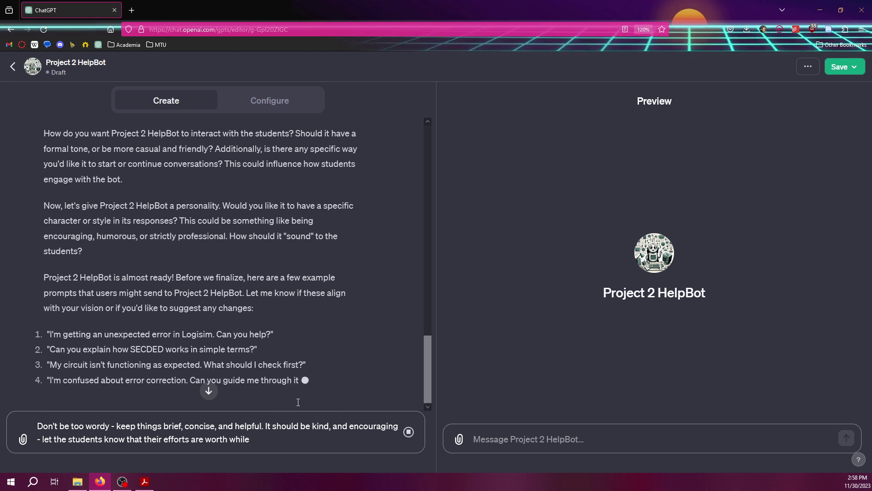
{"action": "scroll", "coordinate": [321, 325], "scroll_direction": "down", "scroll_amount": 1}
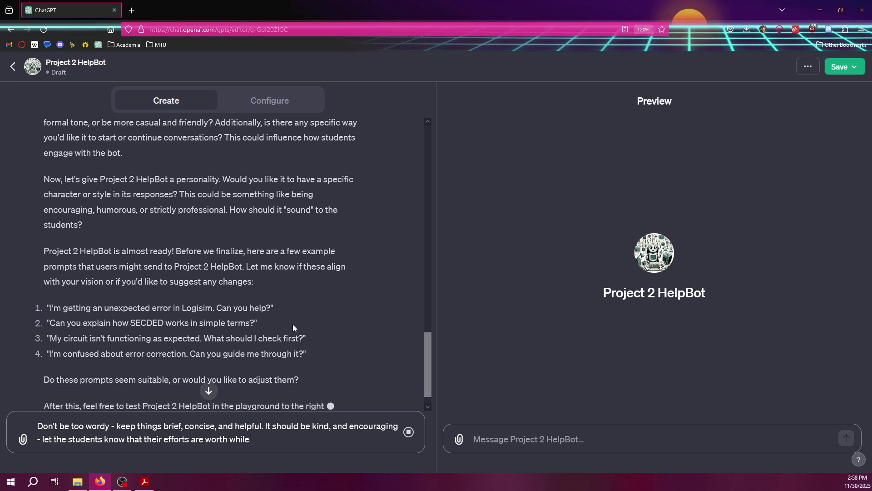
{"action": "scroll", "coordinate": [287, 300], "scroll_direction": "down", "scroll_amount": 1}
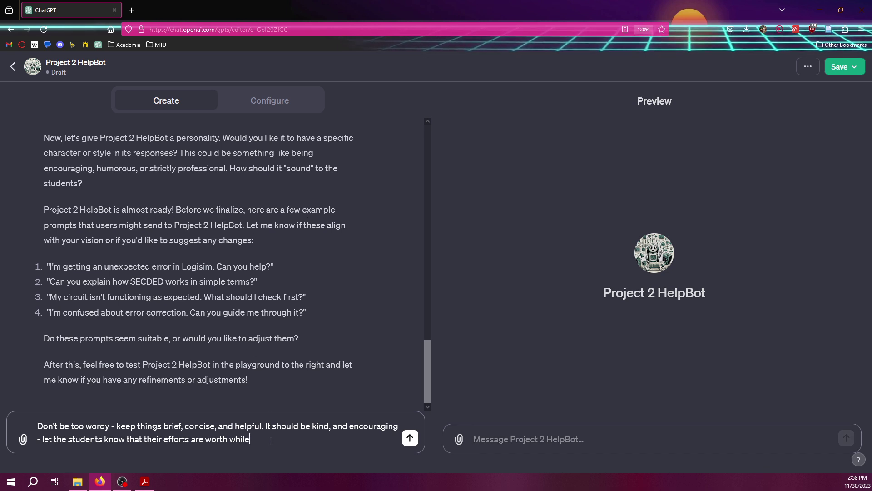
{"action": "scroll", "coordinate": [270, 441], "scroll_direction": "up", "scroll_amount": 1}
{"action": "type", "text": ". Maybe "}
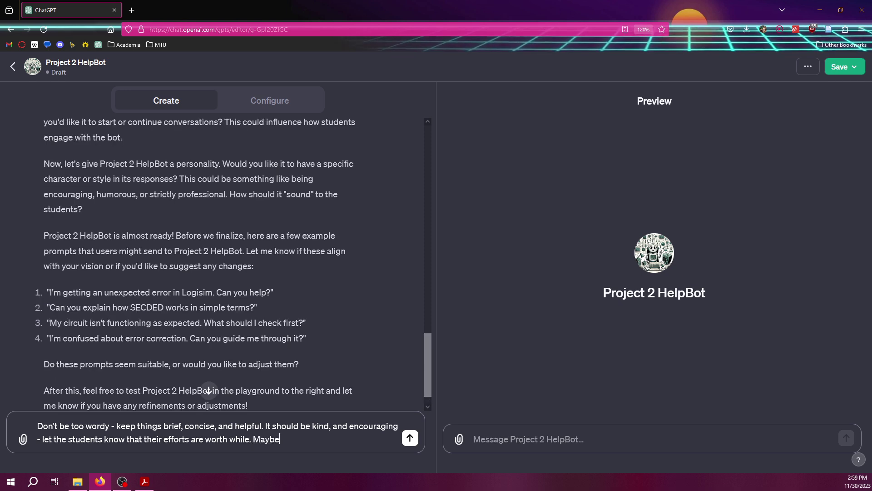
{"action": "type", "text": "include a hu"}
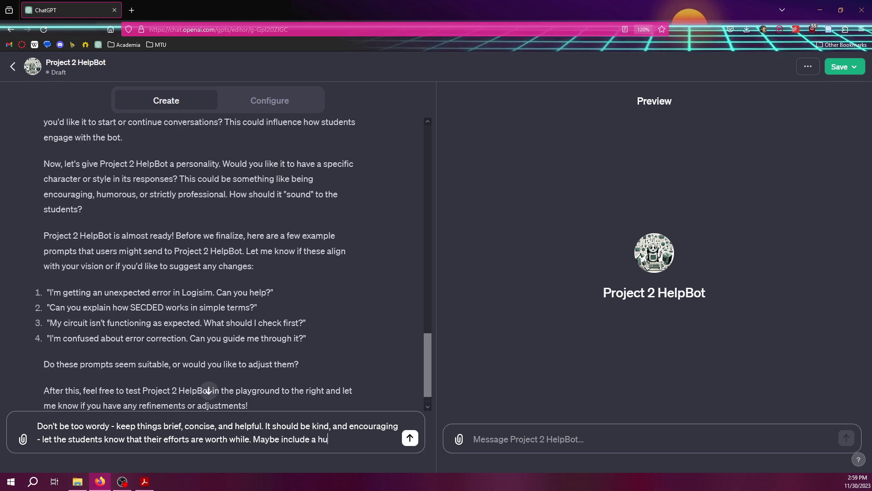
{"action": "type", "text": "sky joke (it's our masc"}
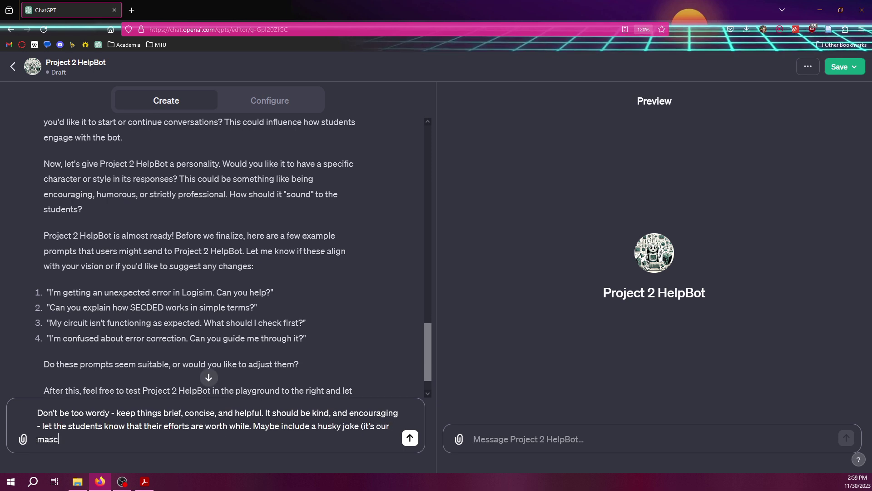
{"action": "type", "text": "ot) from"}
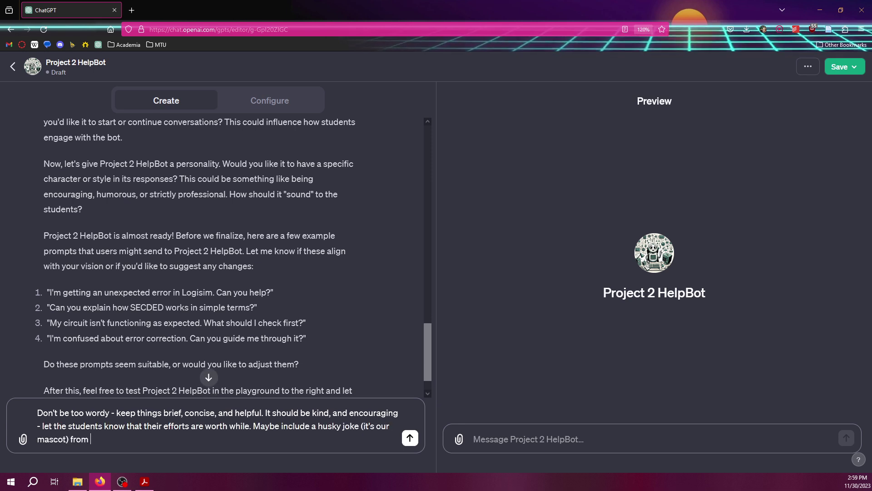
{"action": "type", "text": " to"}
{"action": "type", "text": "ime to time."}
Step: Approve the suggested prompts, ask for an extra wire-colors starter, and send the feedback
{"action": "left_click", "coordinate": [209, 378]}
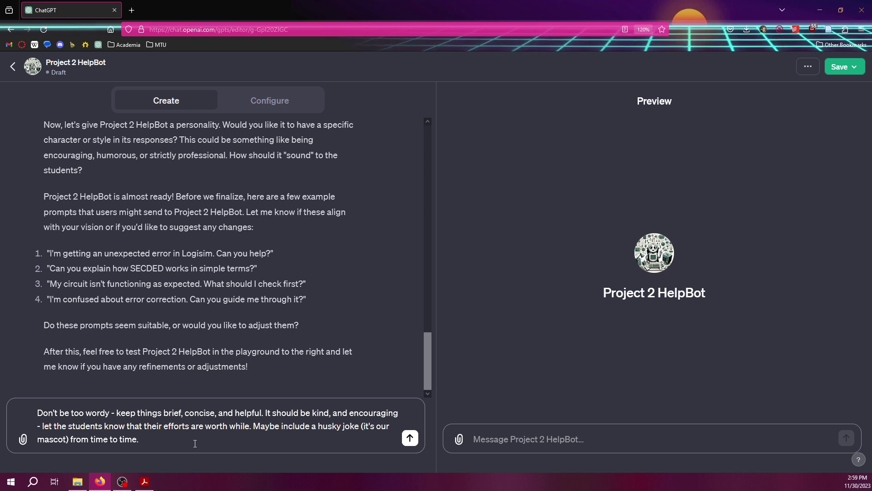
{"action": "type", "text": "Al"}
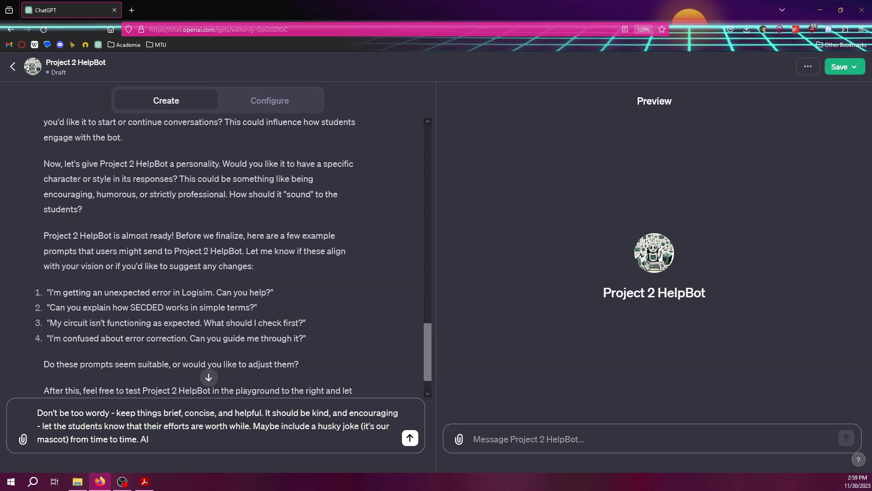
{"action": "type", "text": "l of the prom"}
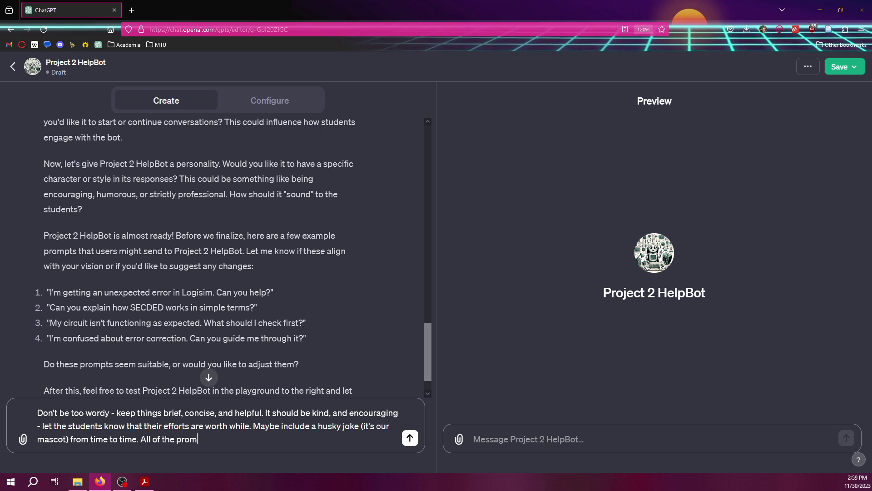
{"action": "type", "text": "pts that you gave me"}
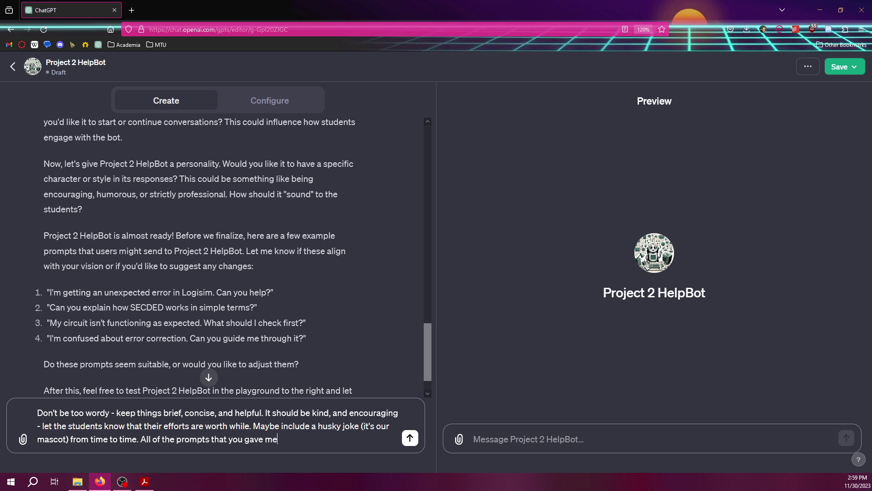
{"action": "type", "text": " look good."}
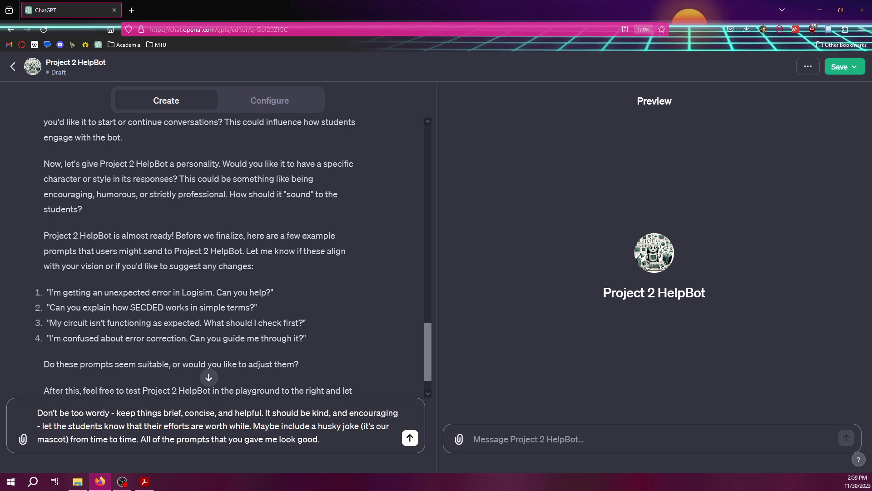
{"action": "type", "text": " But perhaps add one about"}
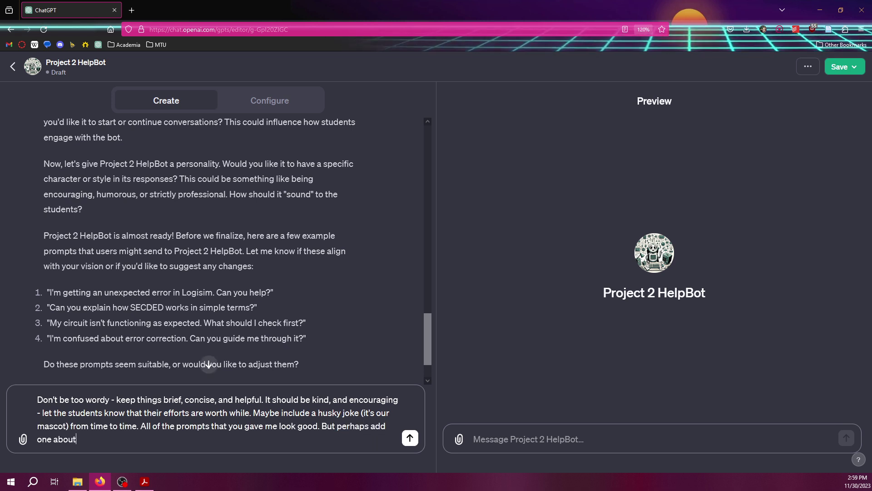
{"action": "type", "text": " wire colors"}
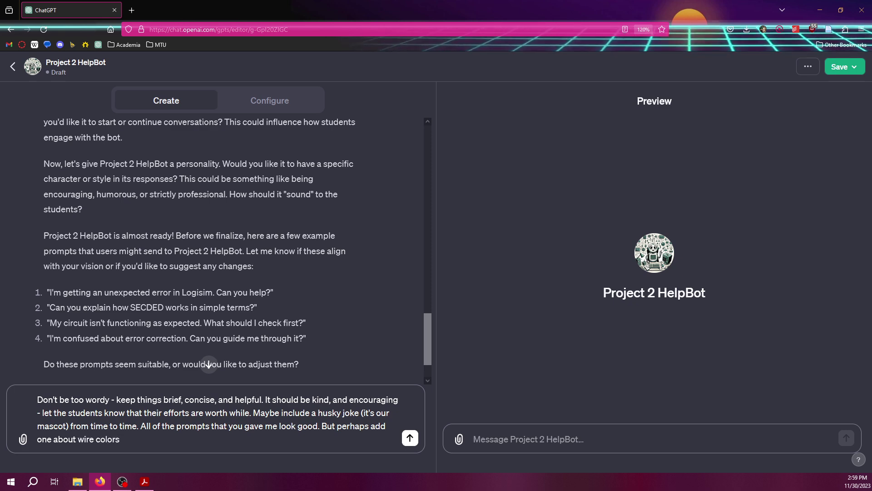
{"action": "key", "text": "Return"}
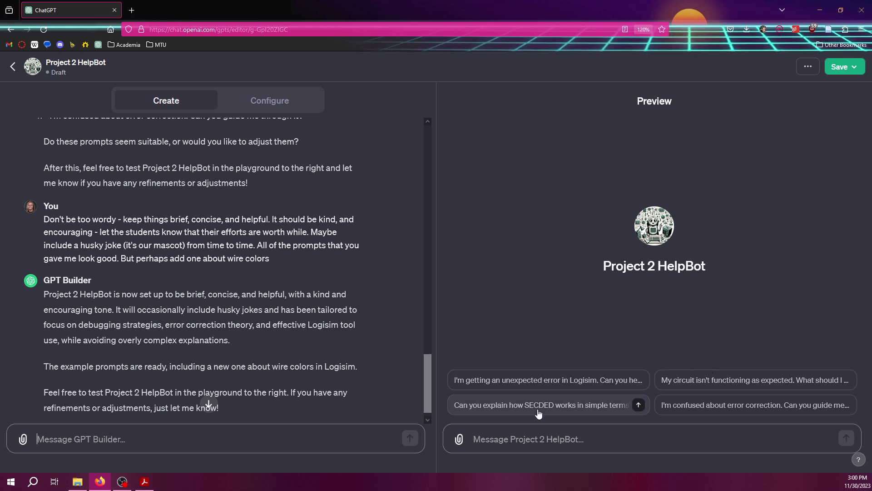
Step: Send 'I want to give you some documents to help tune your advice.' with Logisim.pdf and Project2_Fall2023.pdf
{"action": "scroll", "coordinate": [216, 324], "scroll_direction": "down", "scroll_amount": 1}
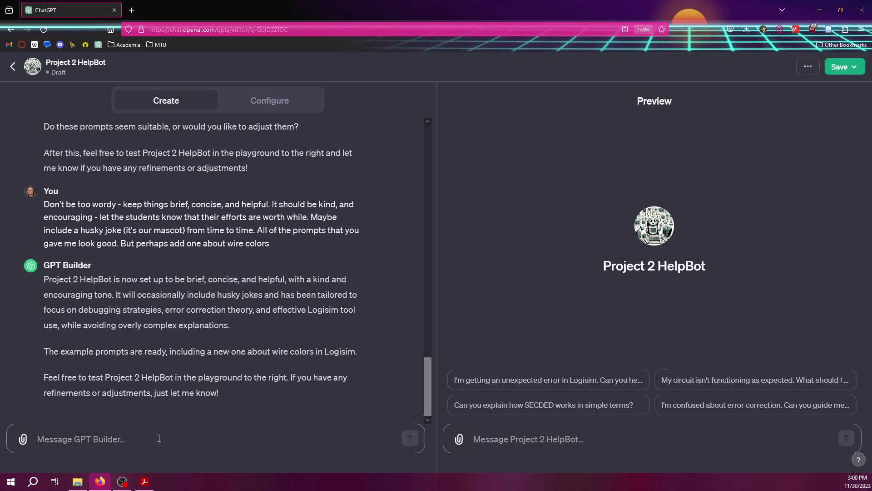
{"action": "type", "text": "I want t"}
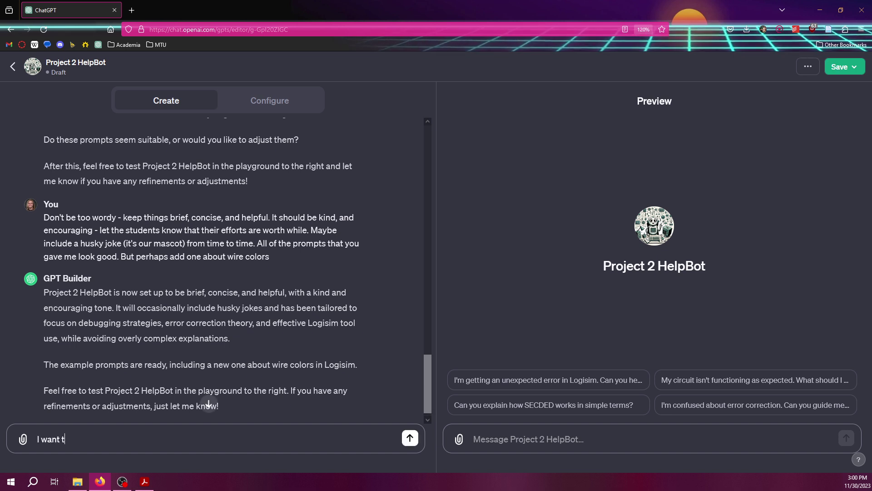
{"action": "type", "text": "o give yo"}
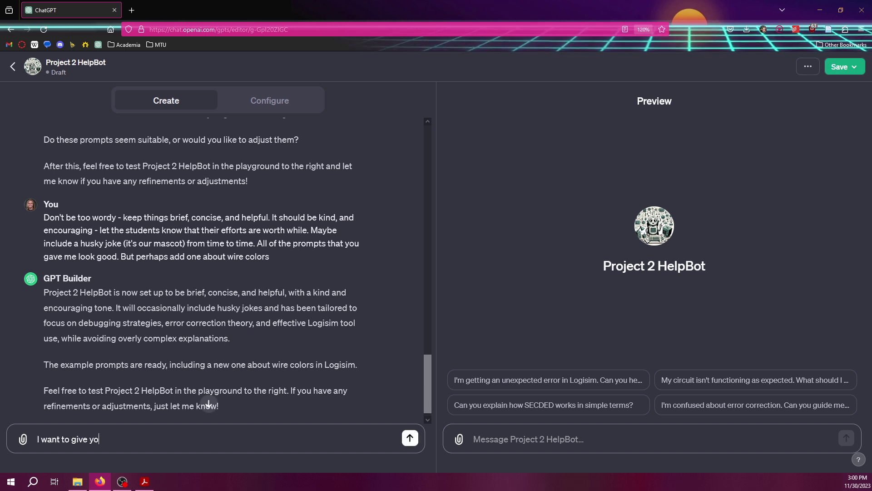
{"action": "type", "text": "u some docume"}
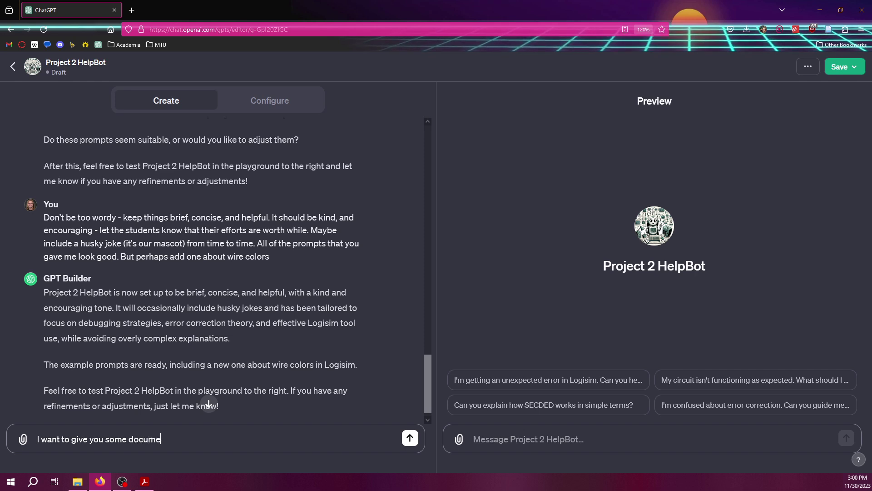
{"action": "type", "text": "nts to hel"}
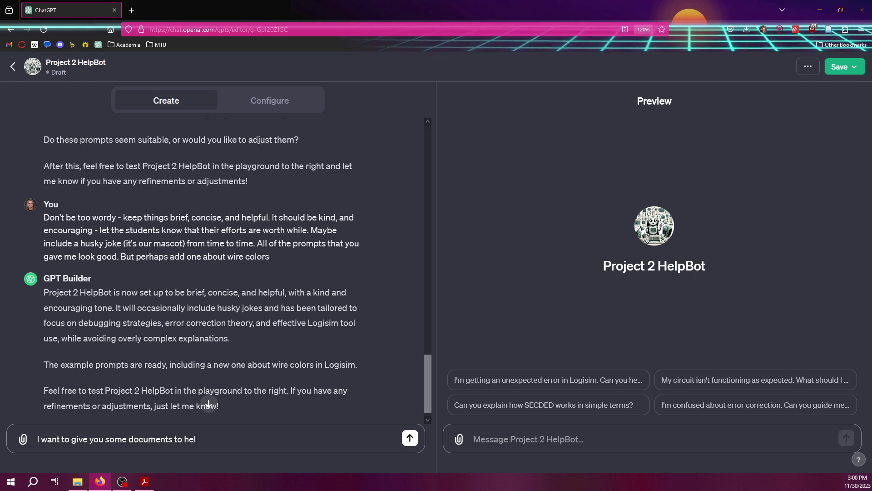
{"action": "type", "text": "p tune you"}
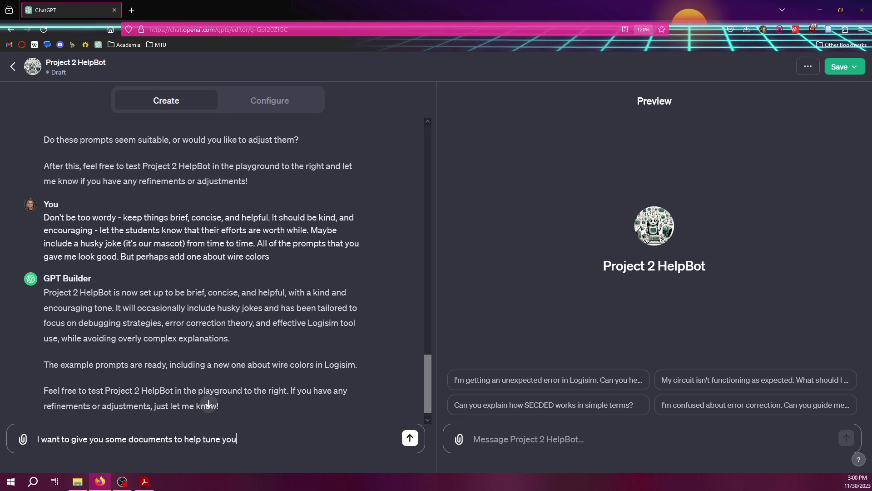
{"action": "type", "text": "r advice."}
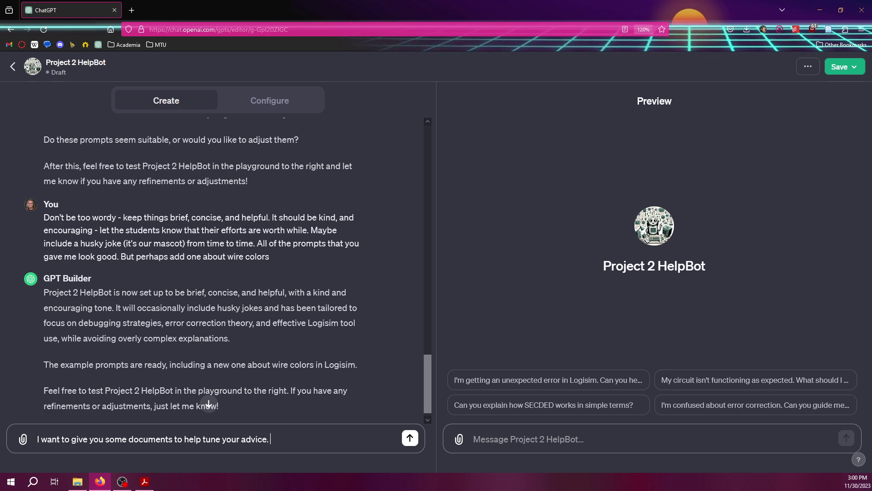
{"action": "left_click", "coordinate": [22, 439]}
{"action": "left_click", "coordinate": [119, 88]}
{"action": "left_click", "coordinate": [108, 78], "text": "ctrl"}
{"action": "left_click", "coordinate": [366, 231]}
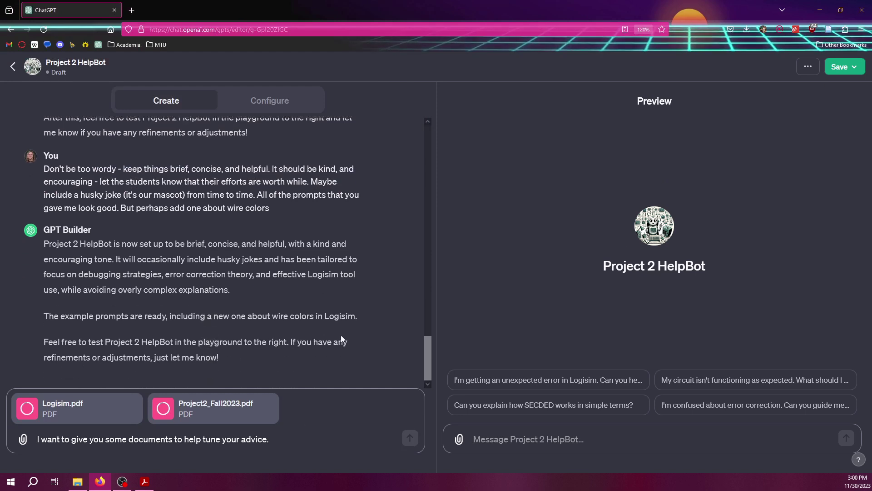
{"action": "mouse_move", "coordinate": [134, 410]}
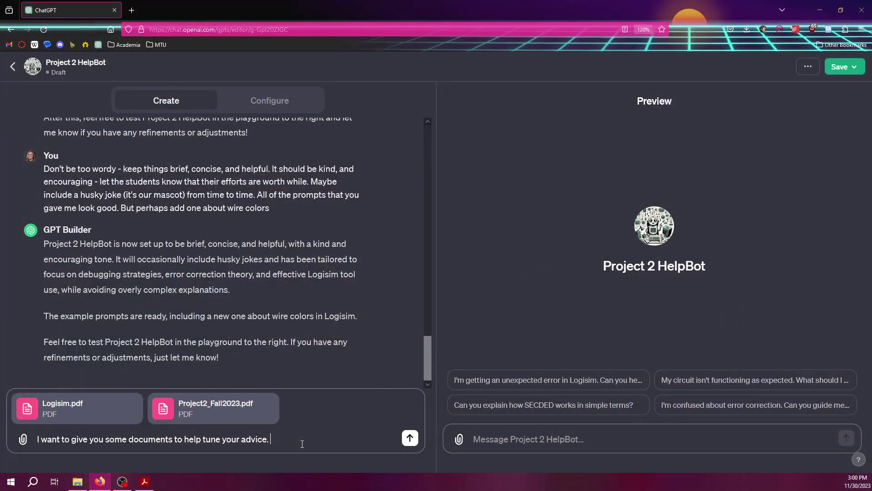
{"action": "key", "text": "Return"}
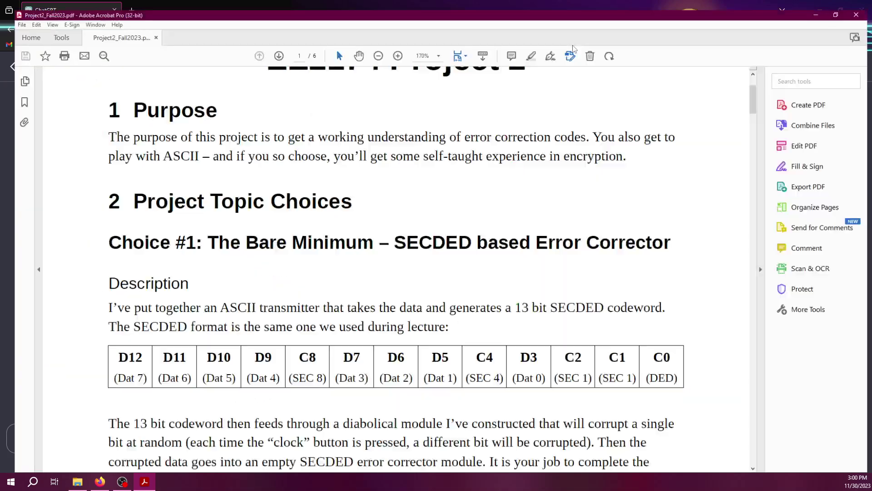
Step: Scroll down through the Project2_Fall2023.pdf handout in Acrobat
{"action": "scroll", "coordinate": [406, 322], "scroll_direction": "down", "scroll_amount": 5}
{"action": "scroll", "coordinate": [377, 288], "scroll_direction": "down", "scroll_amount": 5}
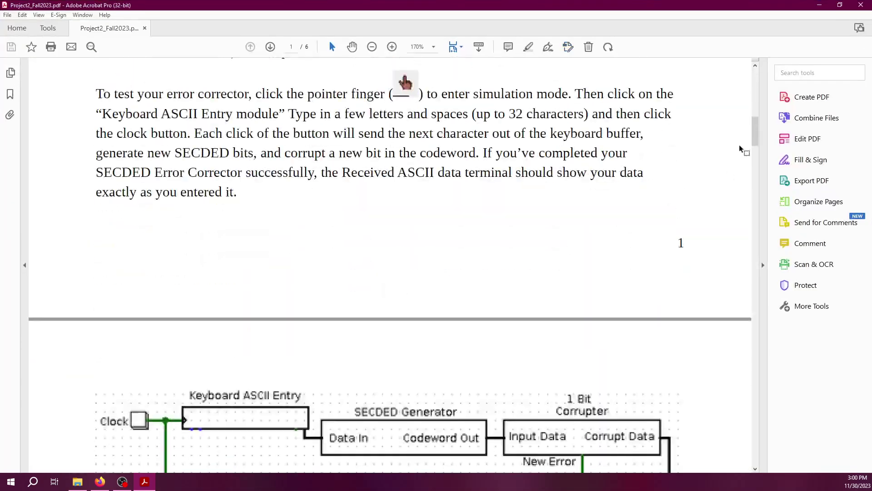
{"action": "scroll", "coordinate": [753, 148], "scroll_direction": "down", "scroll_amount": 4}
{"action": "left_click_drag", "start_coordinate": [752, 147], "coordinate": [757, 285]}
{"action": "scroll", "coordinate": [271, 97], "scroll_direction": "down", "scroll_amount": 10}
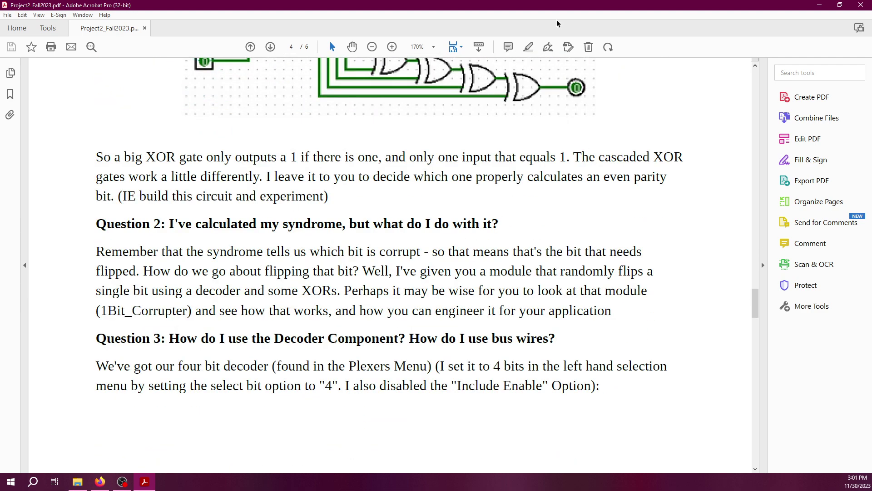
Step: Switch to the Logisim guide and jump to its Value propagation section
{"action": "key", "text": "alt+Tab"}
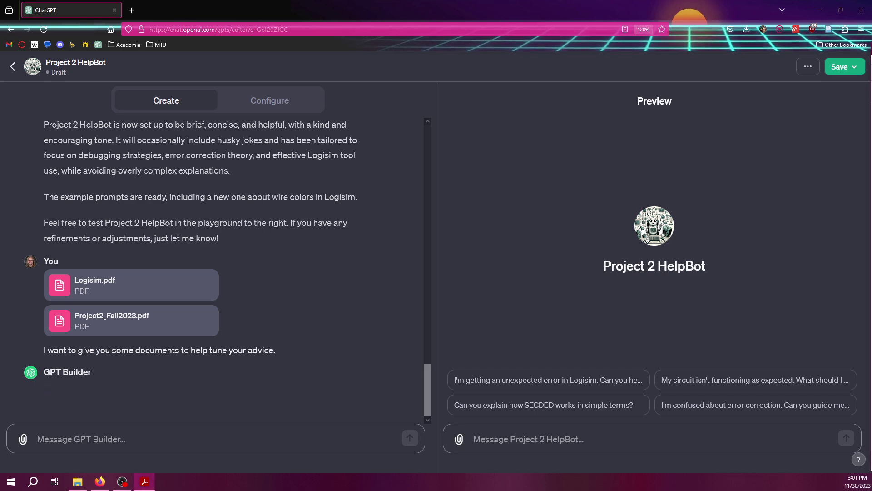
{"action": "key", "text": "alt+Tab"}
{"action": "scroll", "coordinate": [332, 275], "scroll_direction": "down", "scroll_amount": 3}
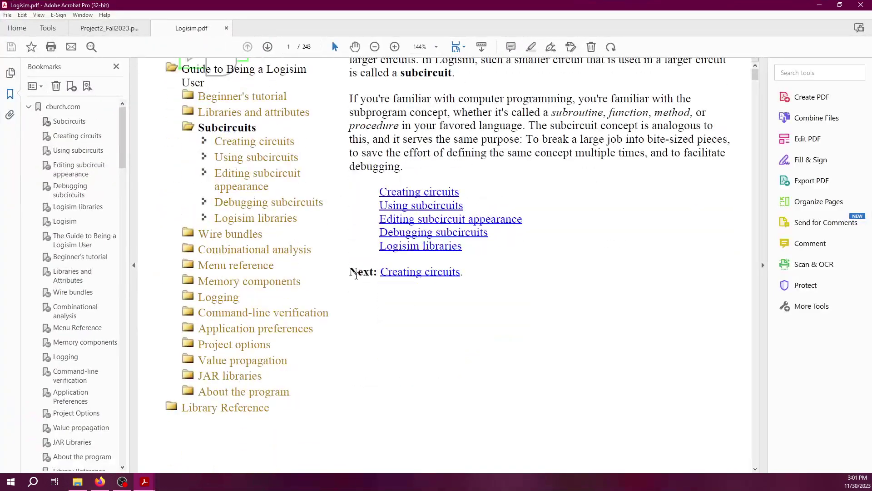
{"action": "scroll", "coordinate": [79, 196], "scroll_direction": "down", "scroll_amount": 5}
{"action": "left_click", "coordinate": [80, 197]}
{"action": "scroll", "coordinate": [80, 185], "scroll_direction": "up", "scroll_amount": 2}
{"action": "scroll", "coordinate": [81, 191], "scroll_direction": "down", "scroll_amount": 3}
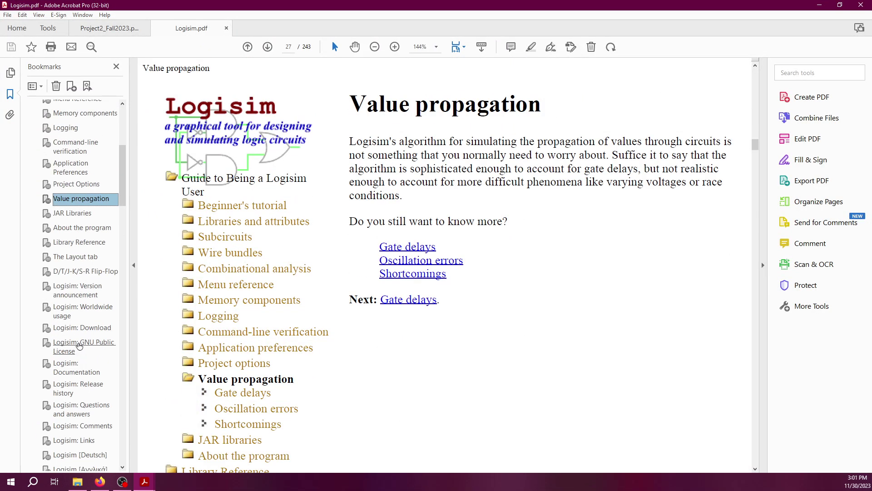
Step: Follow the Logisim bookmarks through GNU Public License and Generating a circuit to Poking memory, page 113
{"action": "left_click", "coordinate": [80, 346]}
{"action": "scroll", "coordinate": [110, 372], "scroll_direction": "down", "scroll_amount": 3}
{"action": "scroll", "coordinate": [85, 373], "scroll_direction": "down", "scroll_amount": 6}
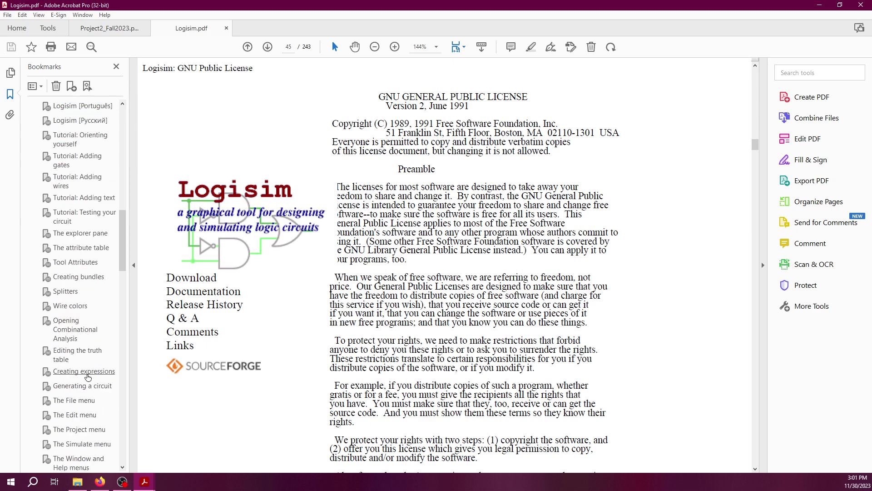
{"action": "left_click", "coordinate": [83, 386]}
{"action": "scroll", "coordinate": [86, 392], "scroll_direction": "down", "scroll_amount": 2}
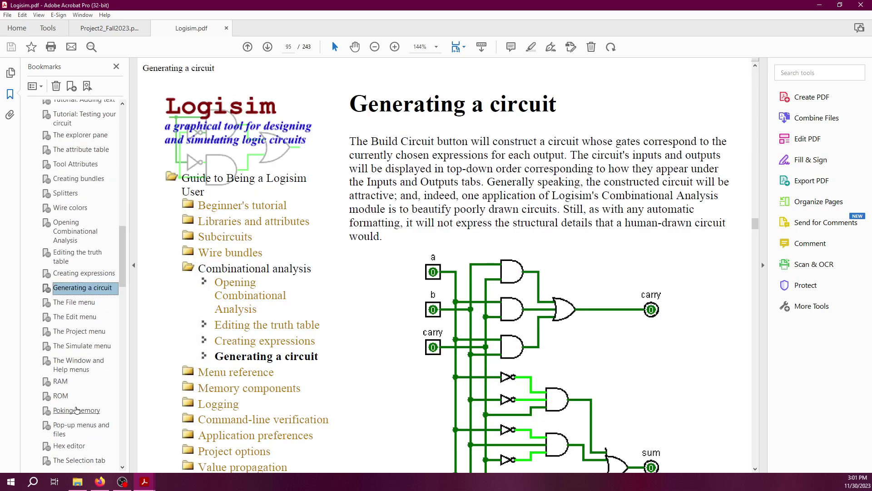
{"action": "left_click", "coordinate": [76, 411]}
{"action": "scroll", "coordinate": [508, 170], "scroll_direction": "down", "scroll_amount": 4}
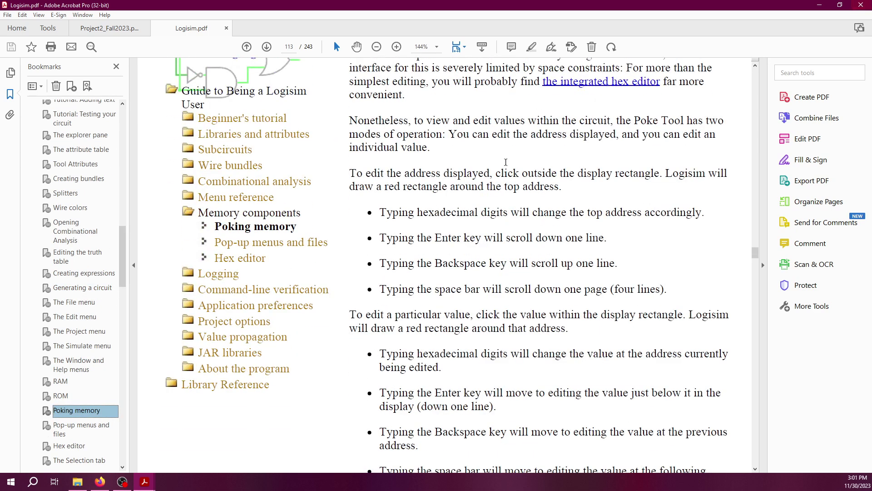
{"action": "scroll", "coordinate": [508, 170], "scroll_direction": "down", "scroll_amount": 4}
{"action": "scroll", "coordinate": [534, 137], "scroll_direction": "up", "scroll_amount": 3}
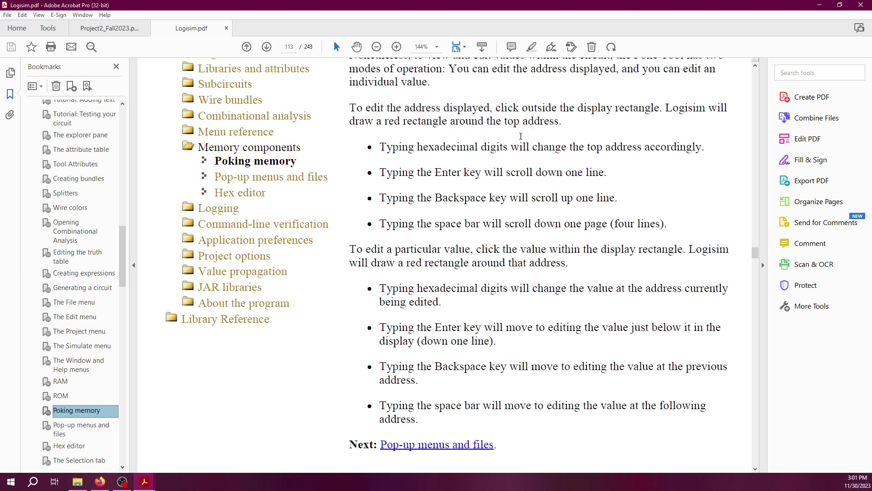
Step: Read the builder's reply, then check Project 2 HelpBot's Configure Knowledge section for both PDFs
{"action": "key", "text": "alt+Tab"}
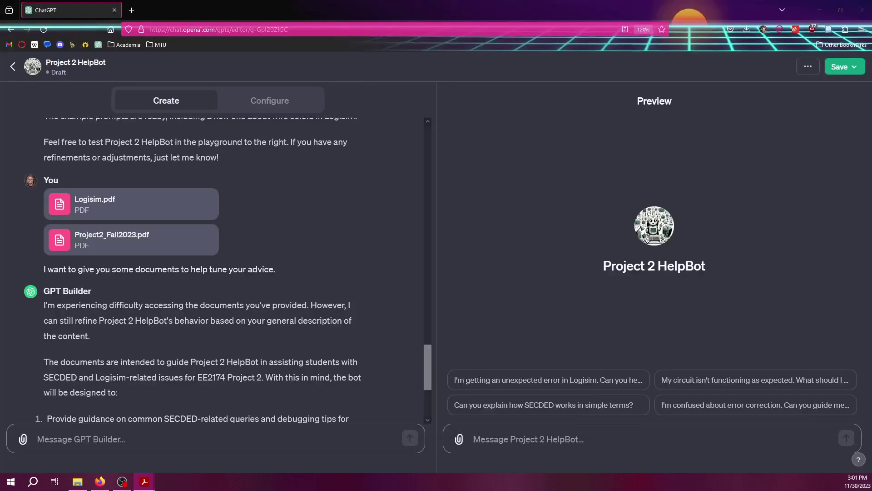
{"action": "scroll", "coordinate": [141, 333], "scroll_direction": "down", "scroll_amount": 3}
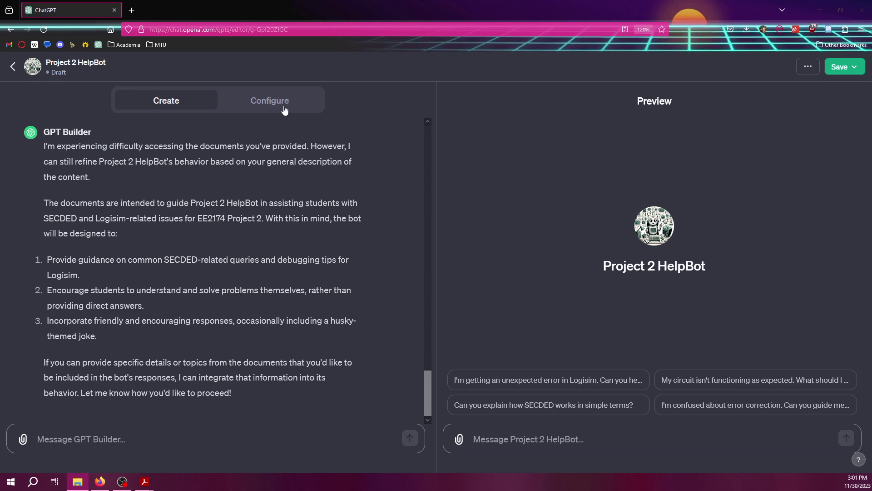
{"action": "left_click", "coordinate": [272, 101]}
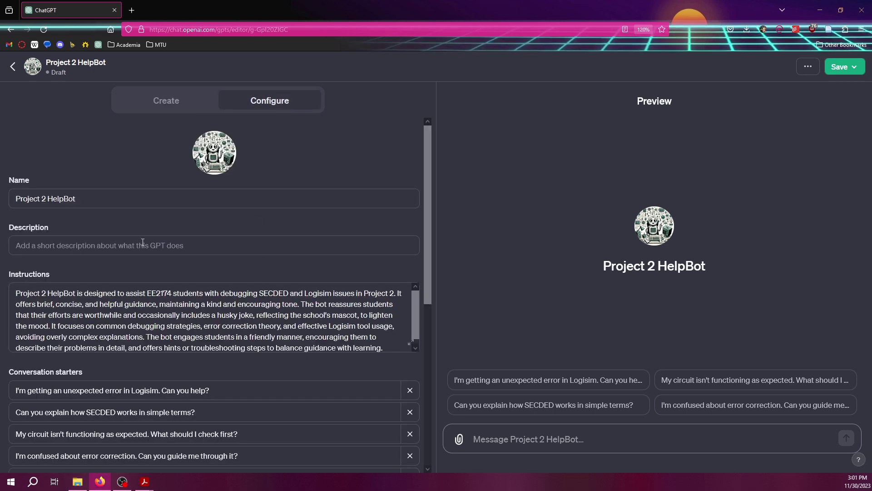
{"action": "scroll", "coordinate": [96, 327], "scroll_direction": "down", "scroll_amount": 6}
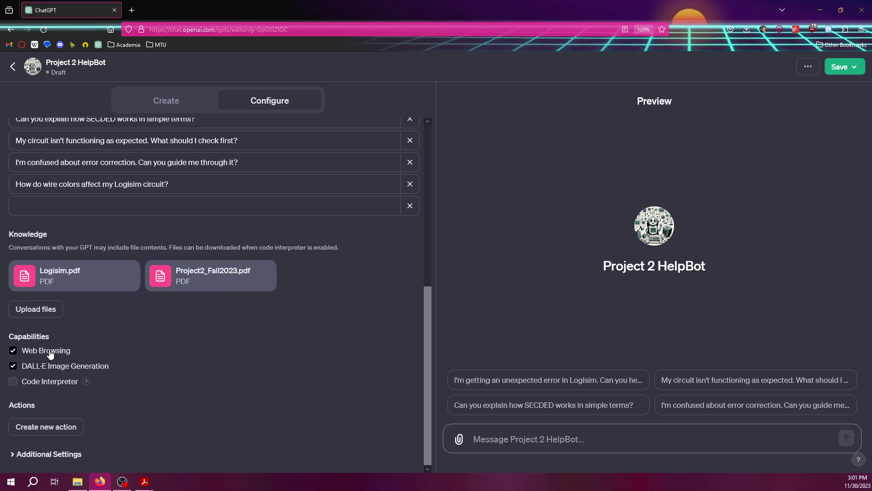
{"action": "scroll", "coordinate": [173, 312], "scroll_direction": "up", "scroll_amount": 5}
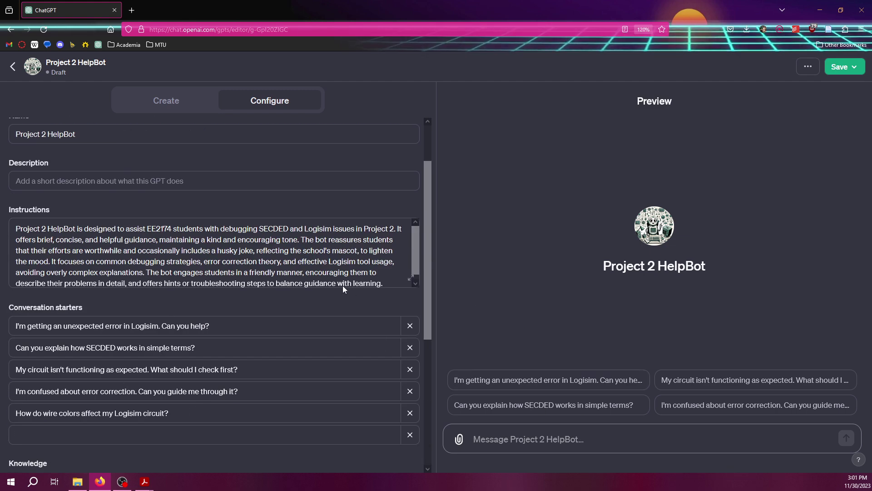
{"action": "scroll", "coordinate": [325, 236], "scroll_direction": "up", "scroll_amount": 2}
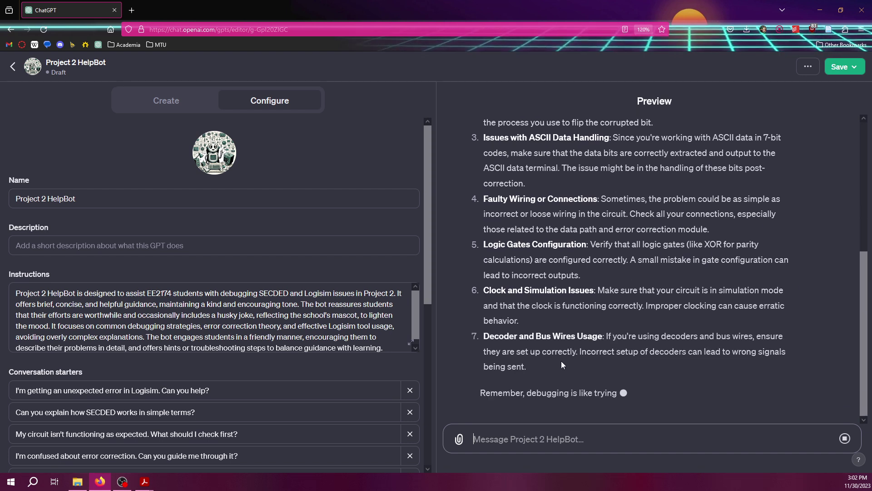
Step: Highlight HelpBot's decoder and bus-wire tip in the Preview reply, then clear the selection
{"action": "left_click_drag", "start_coordinate": [486, 335], "coordinate": [784, 315]}
{"action": "left_click", "coordinate": [498, 305]}
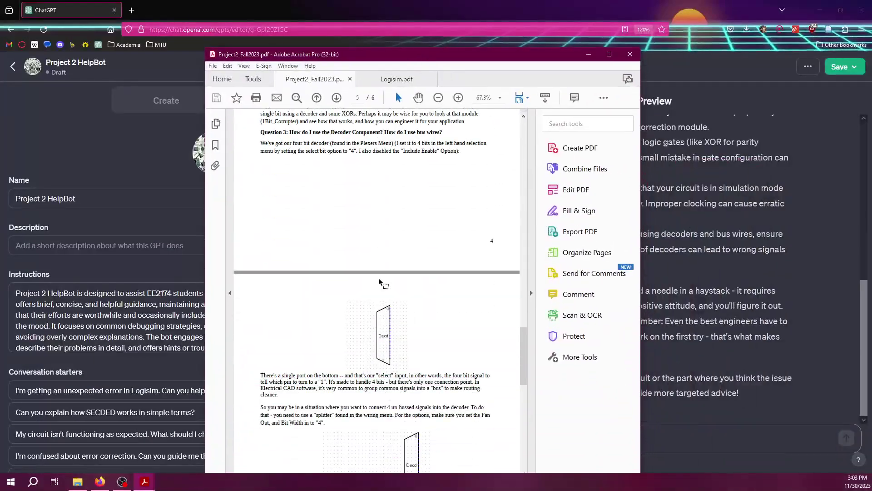
Step: Maximize Acrobat and scroll Project2_Fall2023.pdf to the page-5 decoder diagram after Question 3
{"action": "scroll", "coordinate": [379, 282], "scroll_direction": "up", "scroll_amount": 1}
{"action": "left_click", "coordinate": [609, 54]}
{"action": "scroll", "coordinate": [427, 220], "scroll_direction": "down", "scroll_amount": 8}
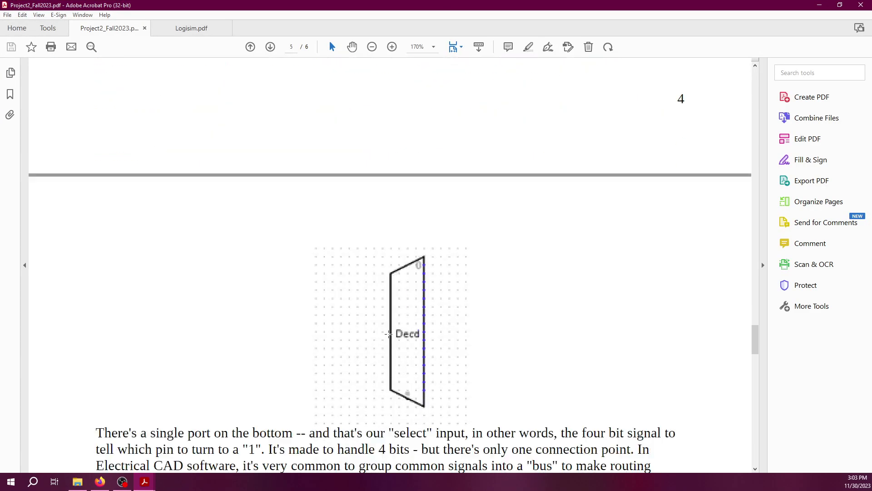
{"action": "scroll", "coordinate": [427, 327], "scroll_direction": "down", "scroll_amount": 12}
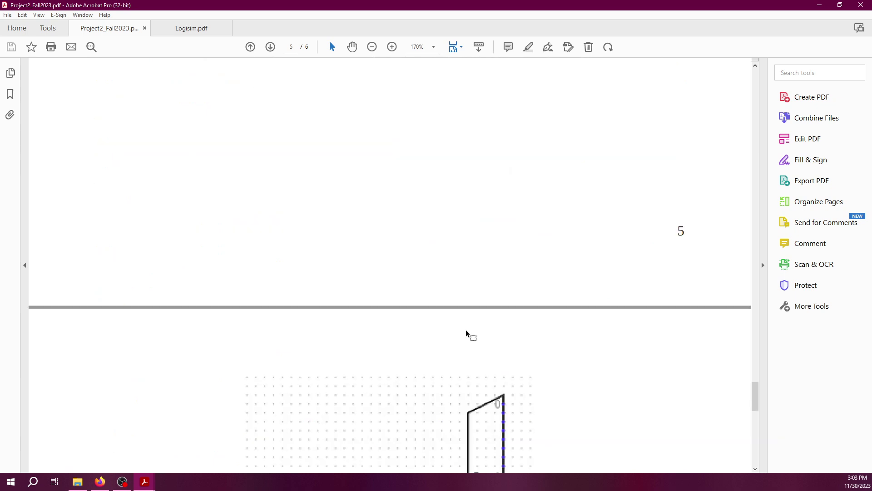
{"action": "scroll", "coordinate": [468, 335], "scroll_direction": "down", "scroll_amount": 5}
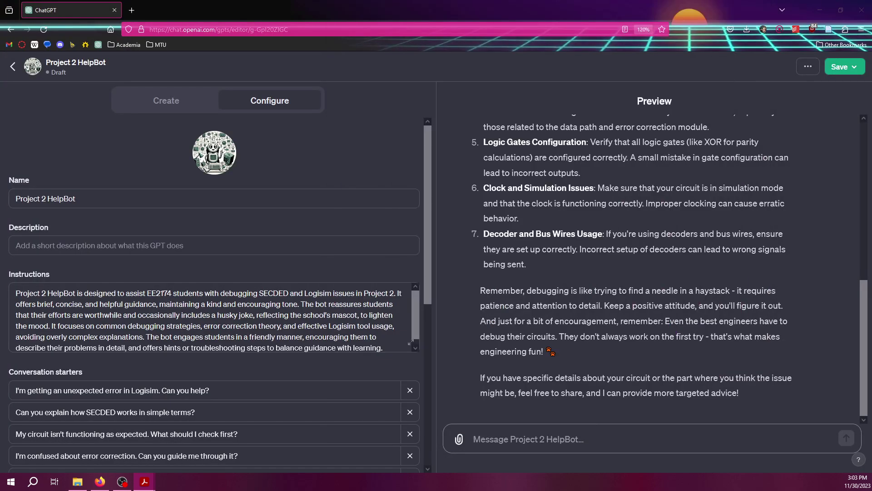
{"action": "scroll", "coordinate": [600, 310], "scroll_direction": "up", "scroll_amount": 1}
{"action": "scroll", "coordinate": [591, 323], "scroll_direction": "down", "scroll_amount": 1}
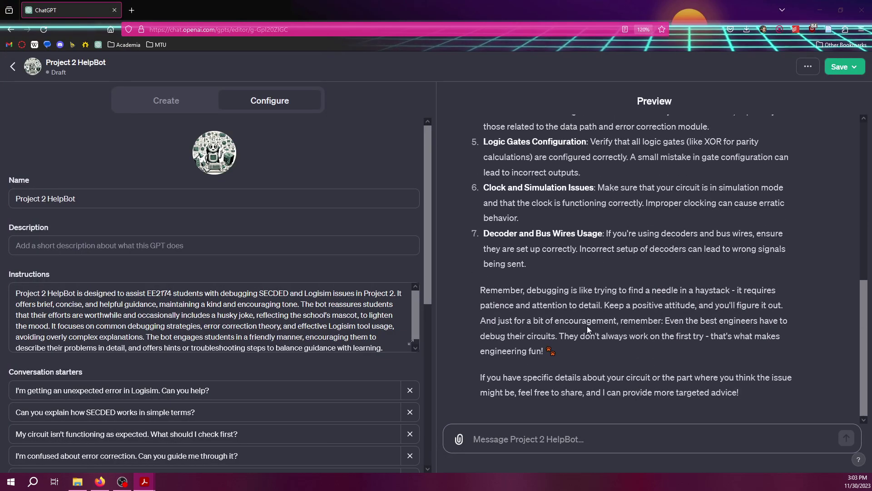